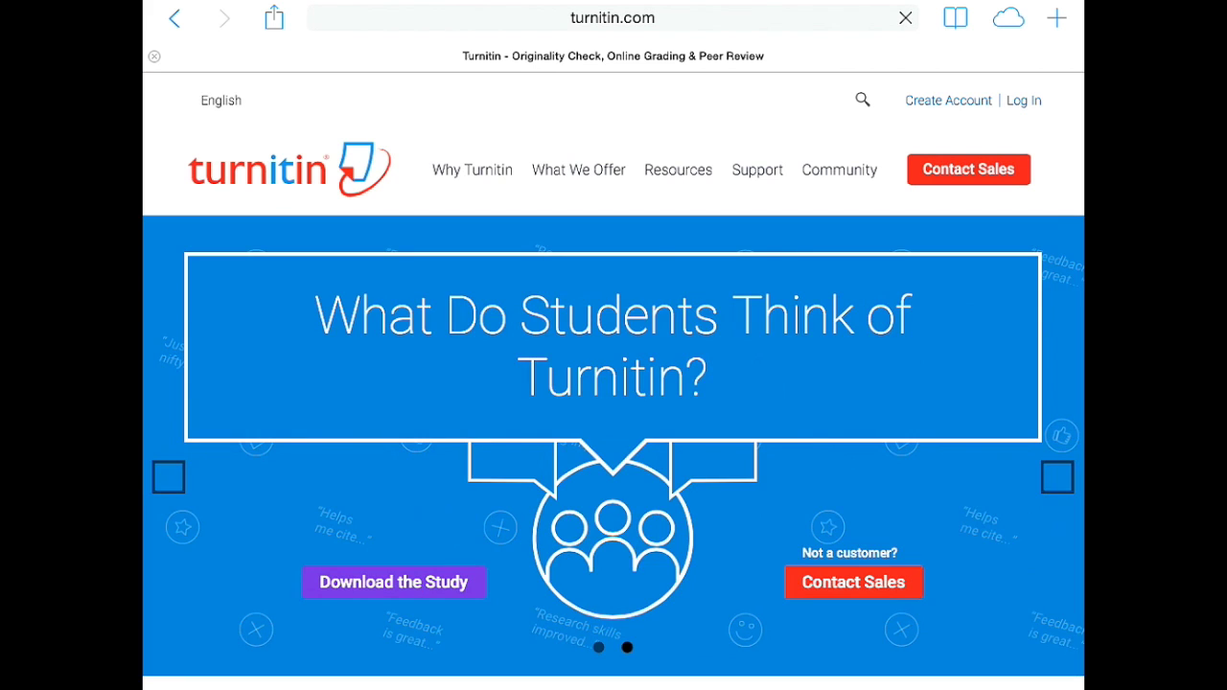
Open the Create a New Student Account form from the Create Account page
{"action": "left_click", "coordinate": [948, 100]}
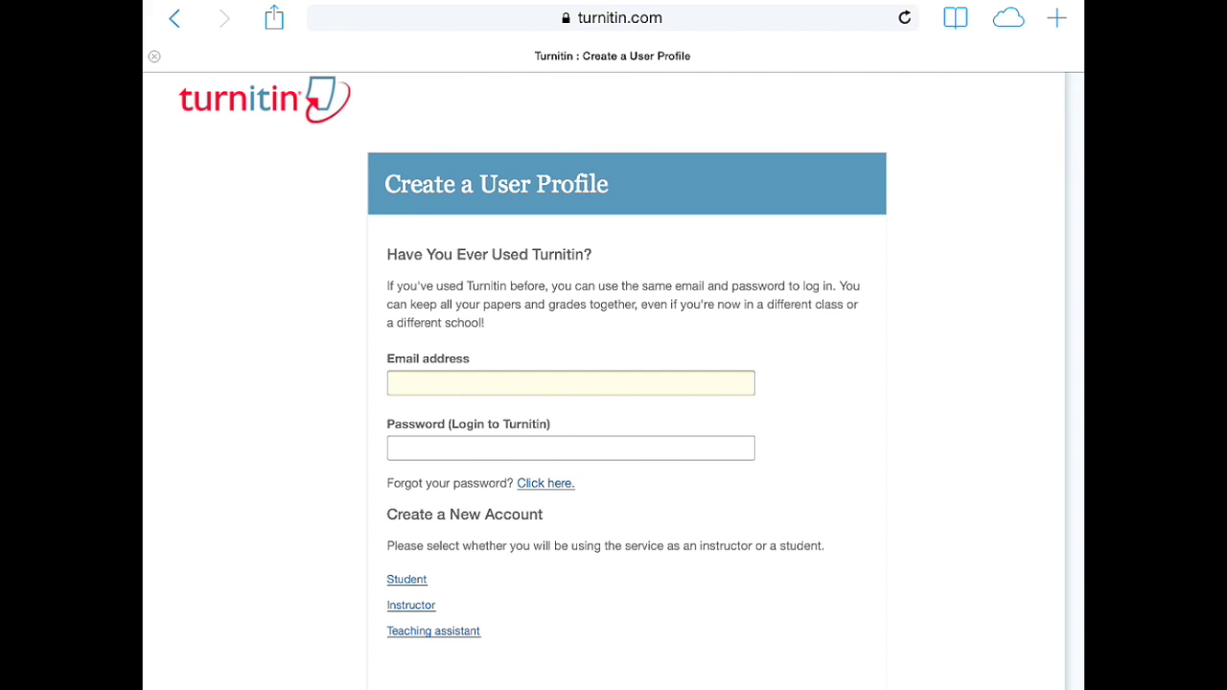
{"action": "right_click", "coordinate": [406, 579]}
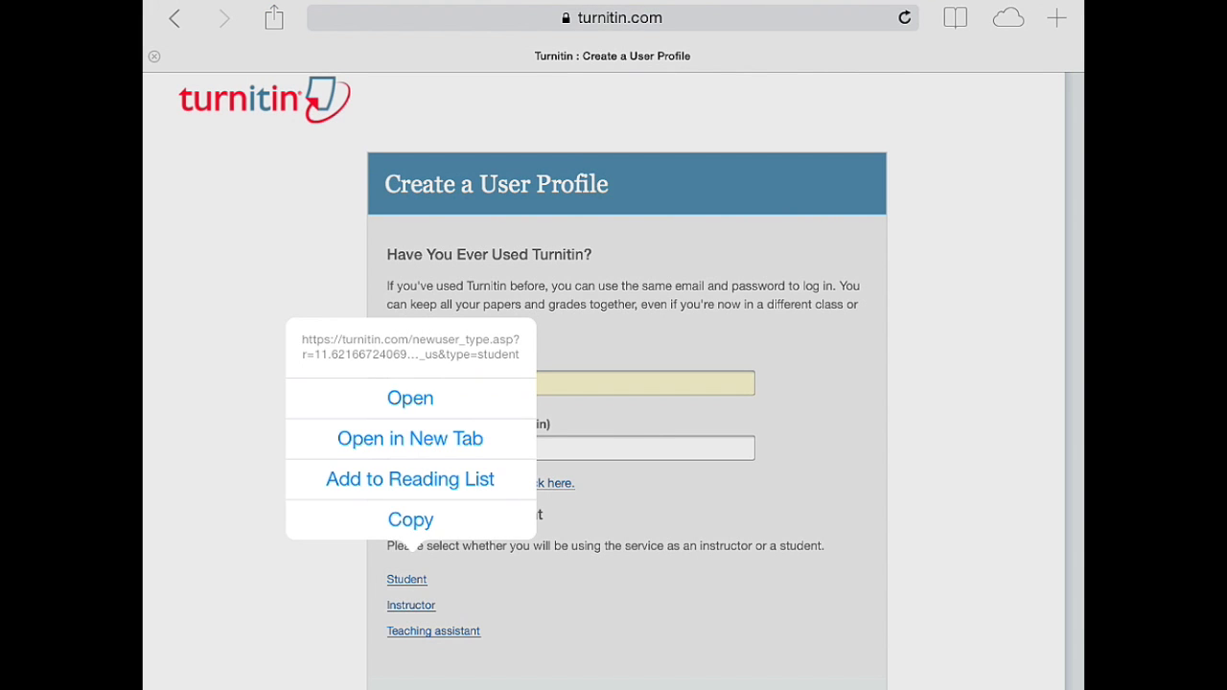
{"action": "left_click", "coordinate": [411, 397]}
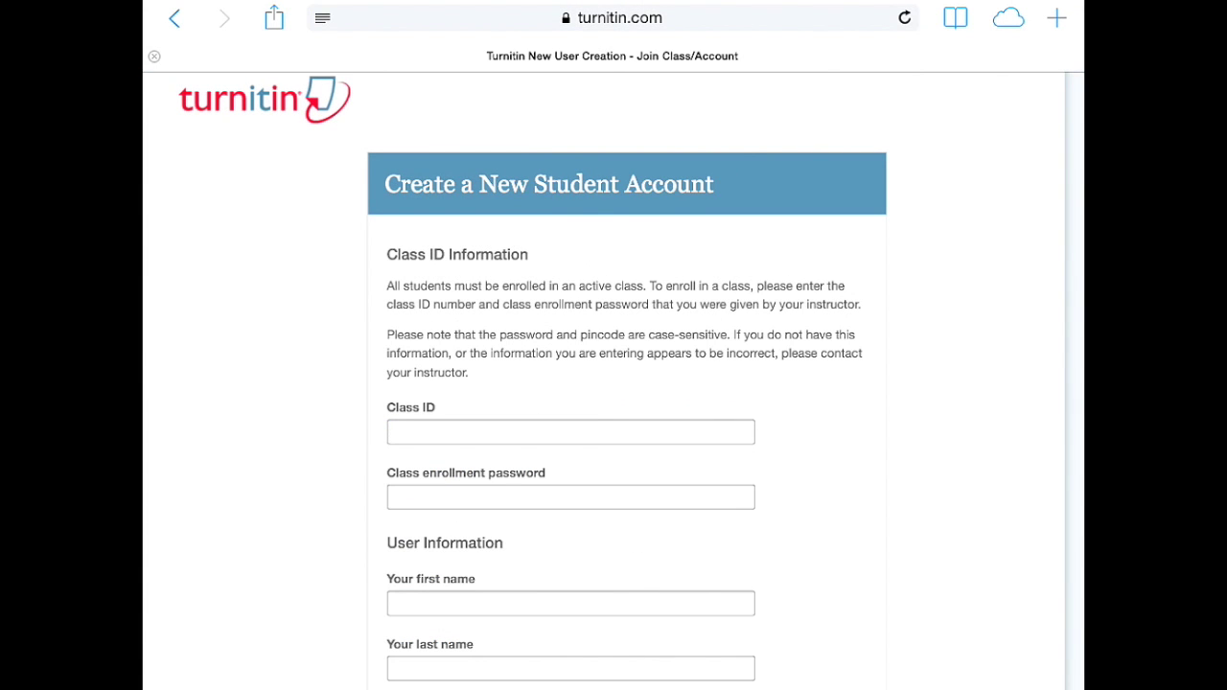
{"action": "scroll", "coordinate": [614, 383], "scroll_direction": "down", "scroll_amount": 2}
{"action": "scroll", "coordinate": [614, 383], "scroll_direction": "down", "scroll_amount": 3}
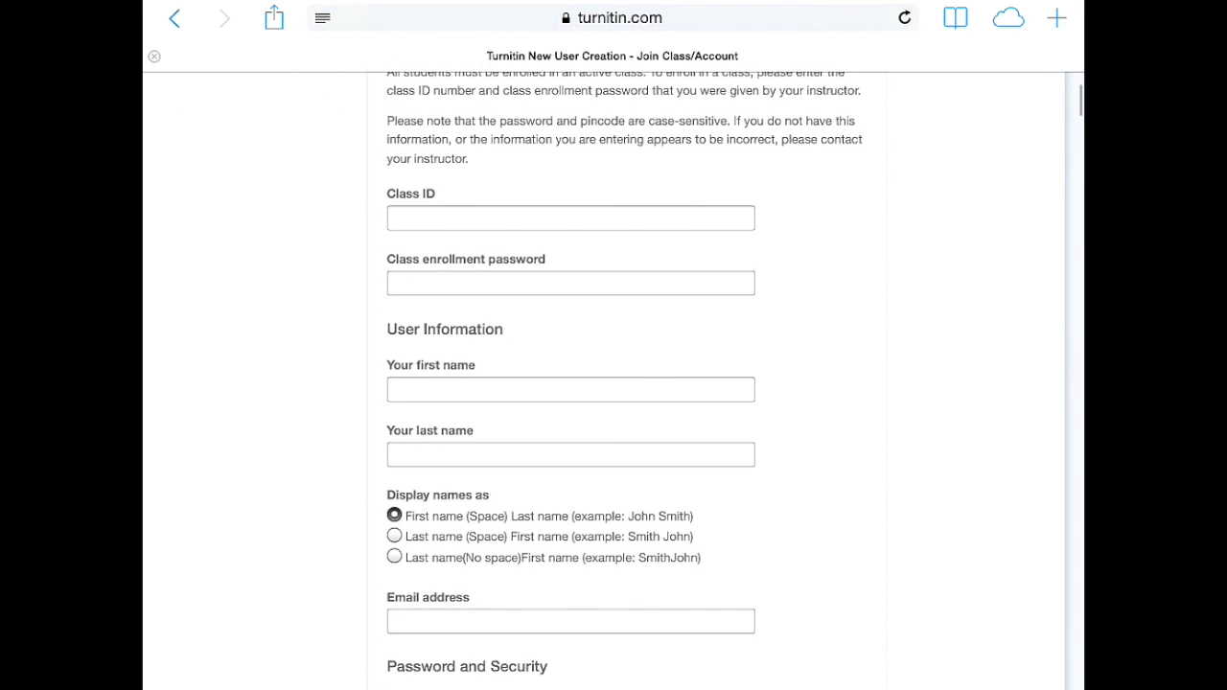
{"action": "left_click", "coordinate": [570, 218]}
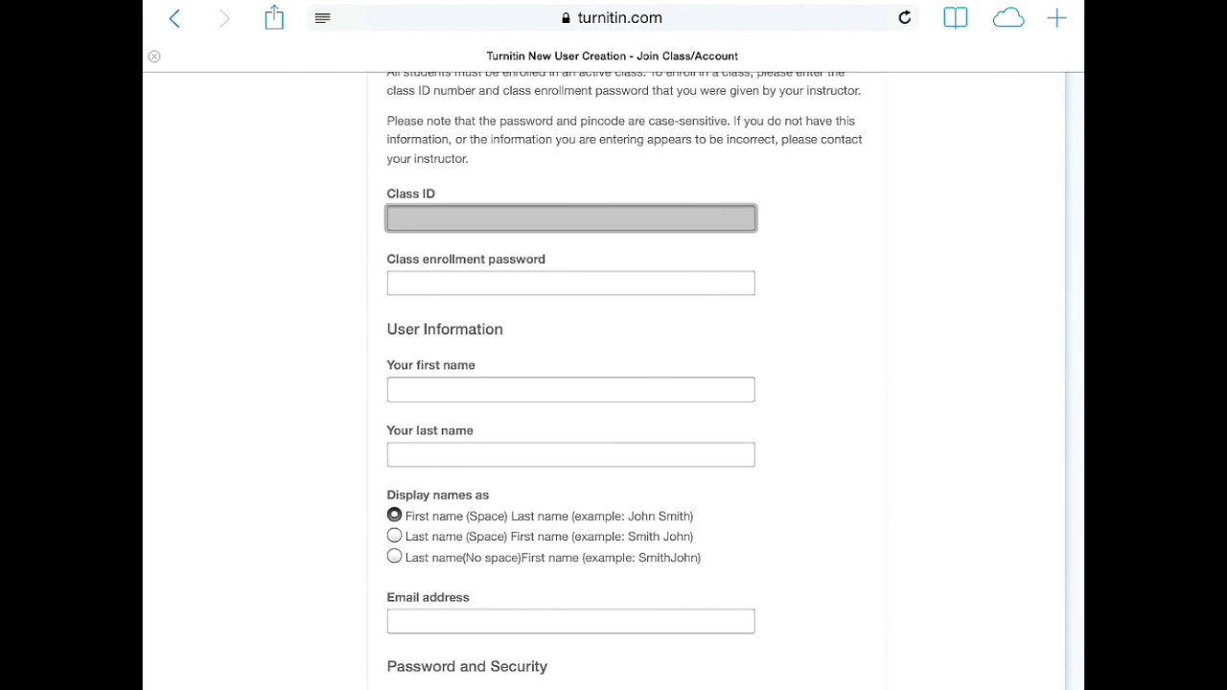
{"action": "left_click", "coordinate": [1030, 569]}
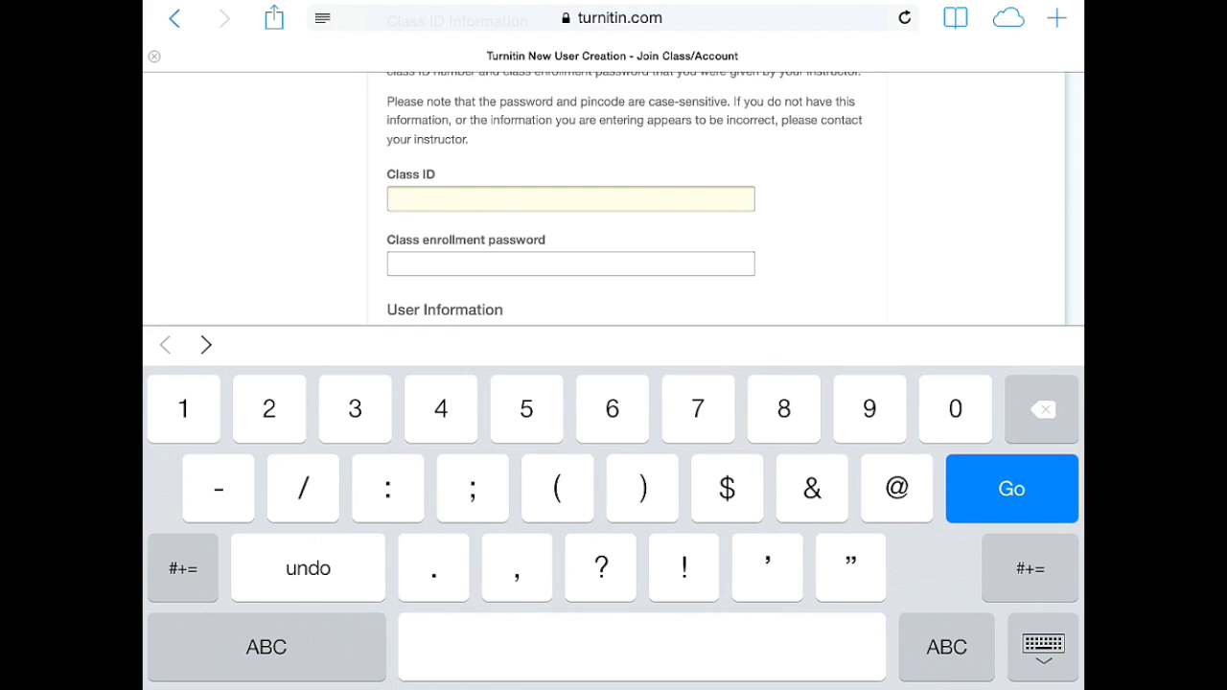
{"action": "key", "text": "Tab"}
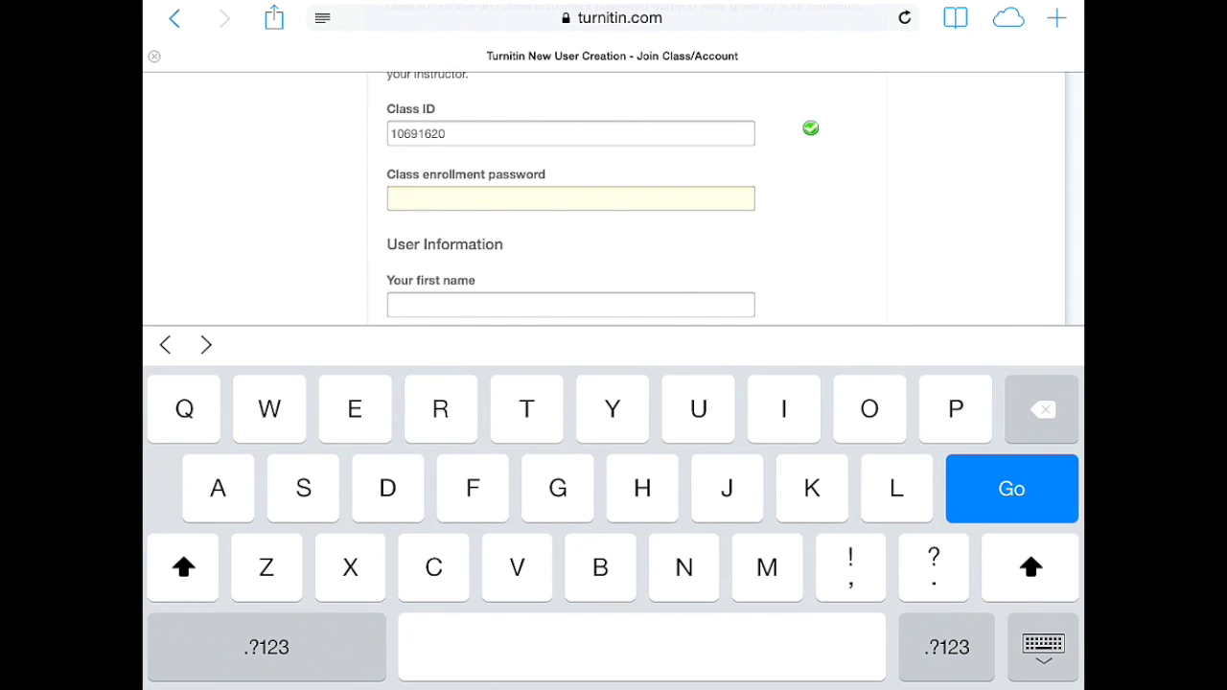
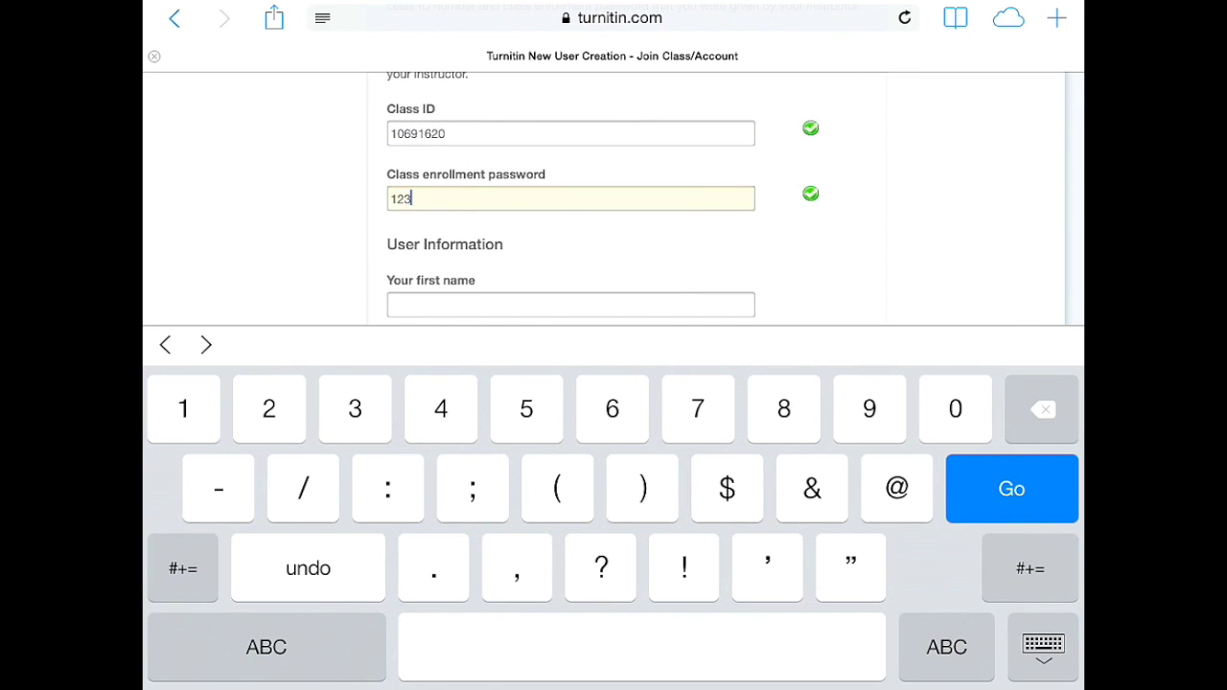
Fill in first name 'awesome' and last name 'Student'
{"action": "left_click", "coordinate": [570, 304]}
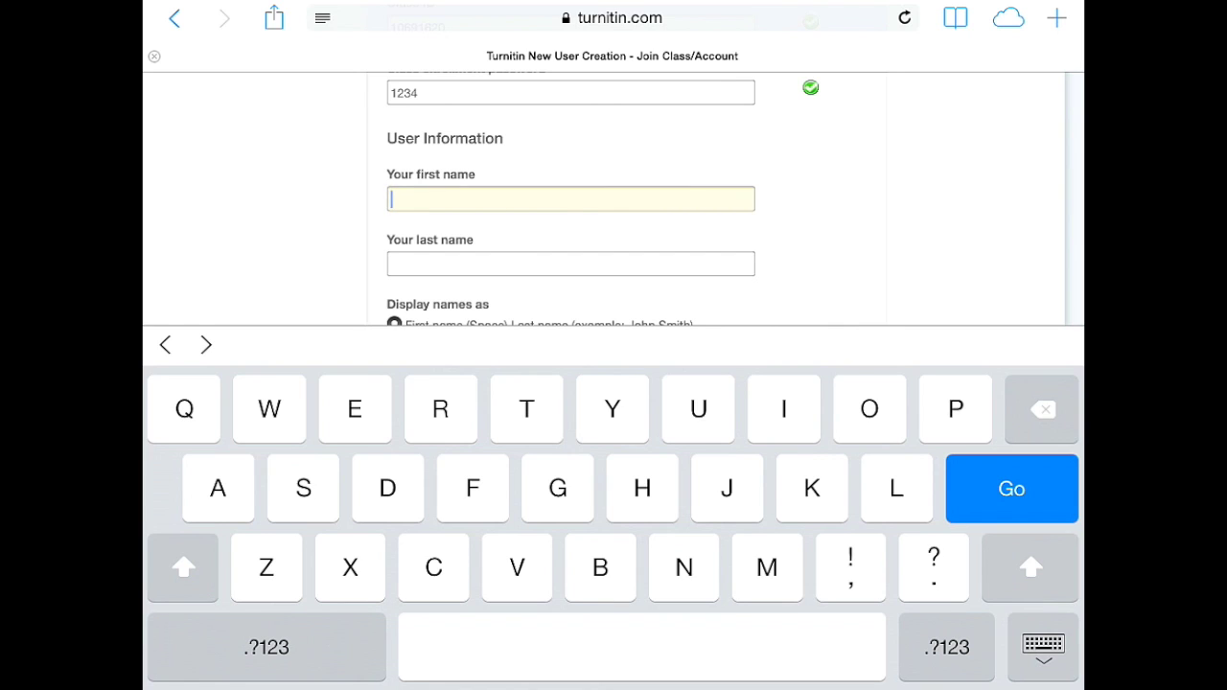
{"action": "type", "text": "aw"}
{"action": "type", "text": "esome"}
{"action": "key", "text": "Tab"}
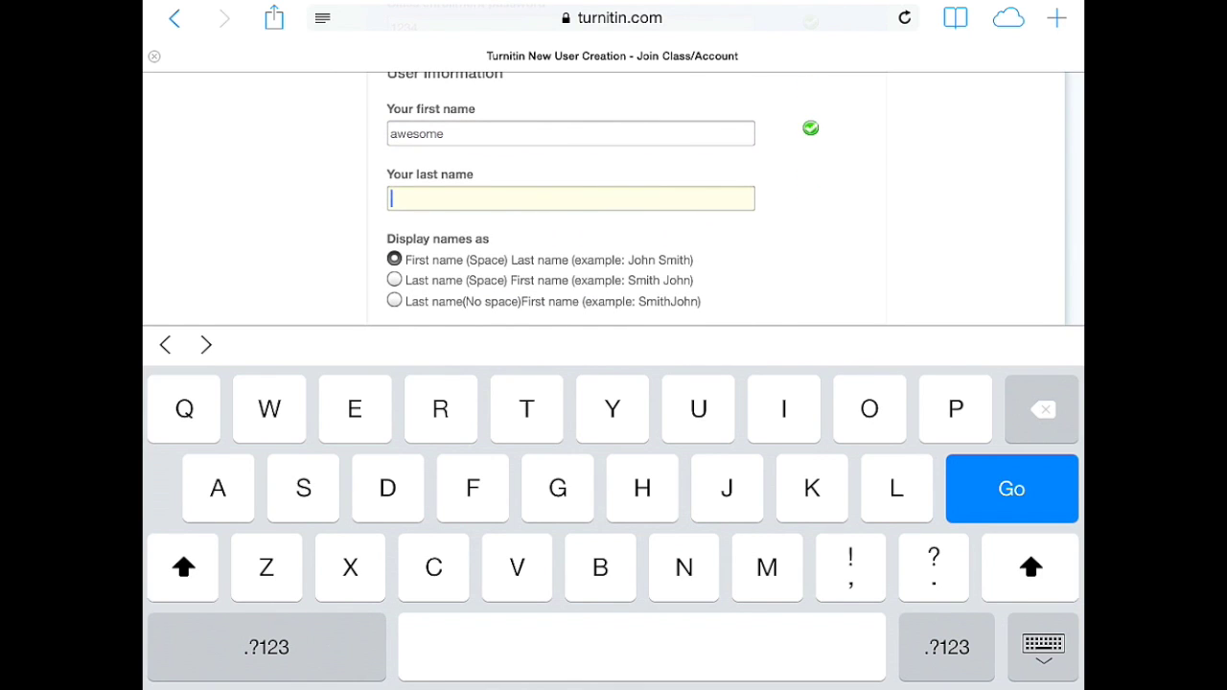
{"action": "type", "text": "Stude"}
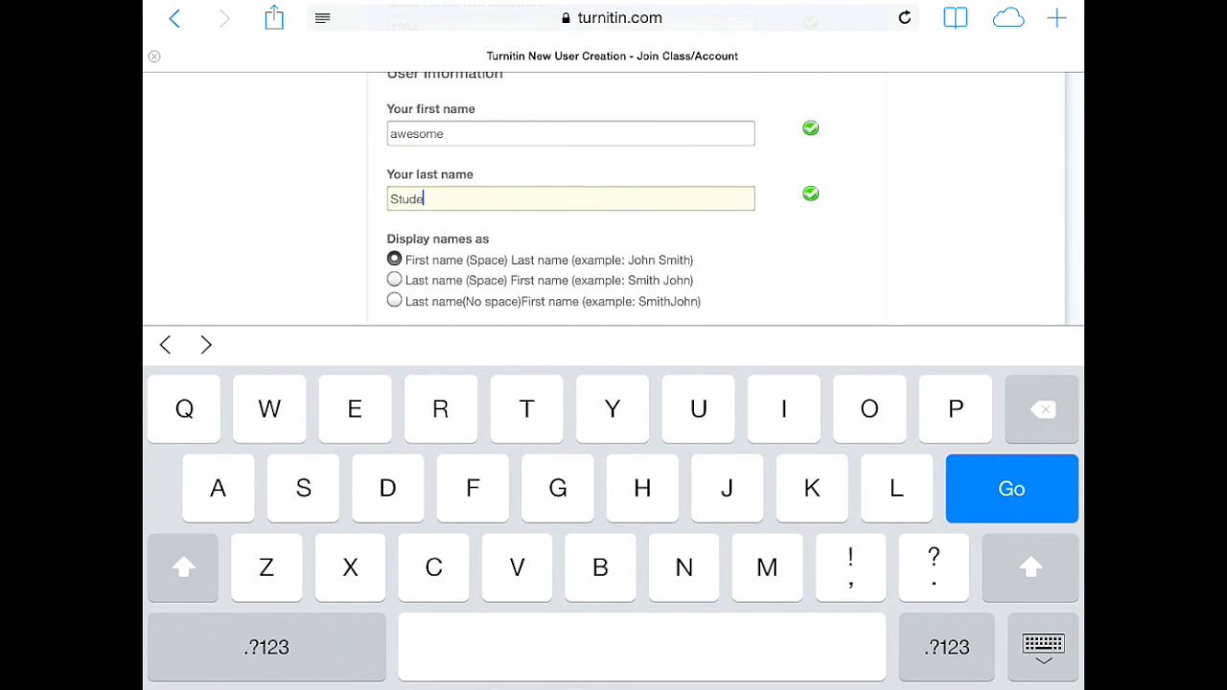
{"action": "type", "text": "nt"}
{"action": "scroll", "coordinate": [613, 192], "scroll_direction": "down", "scroll_amount": 3}
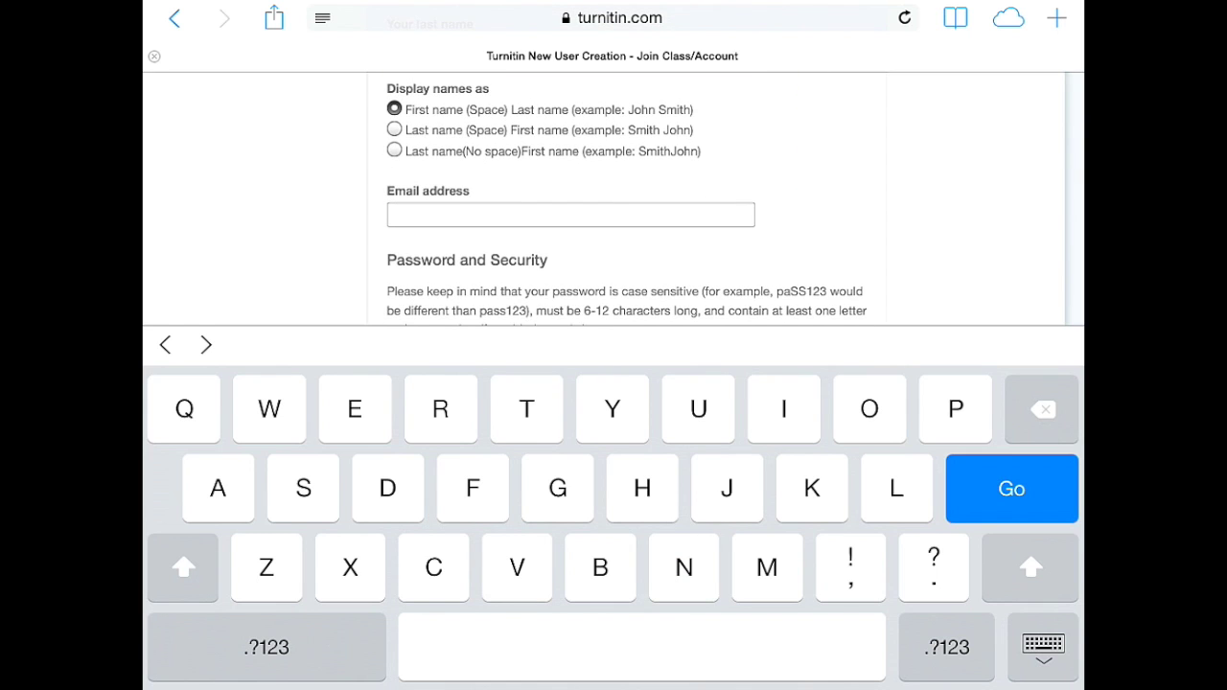
{"action": "key", "text": "Tab"}
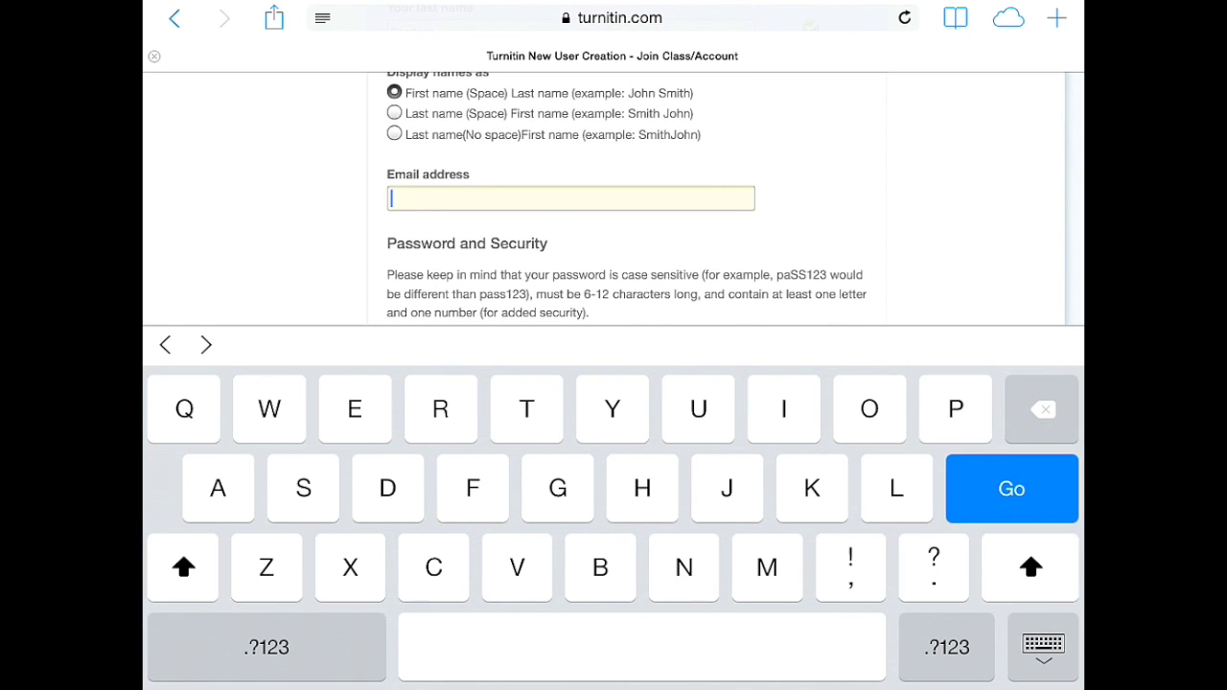
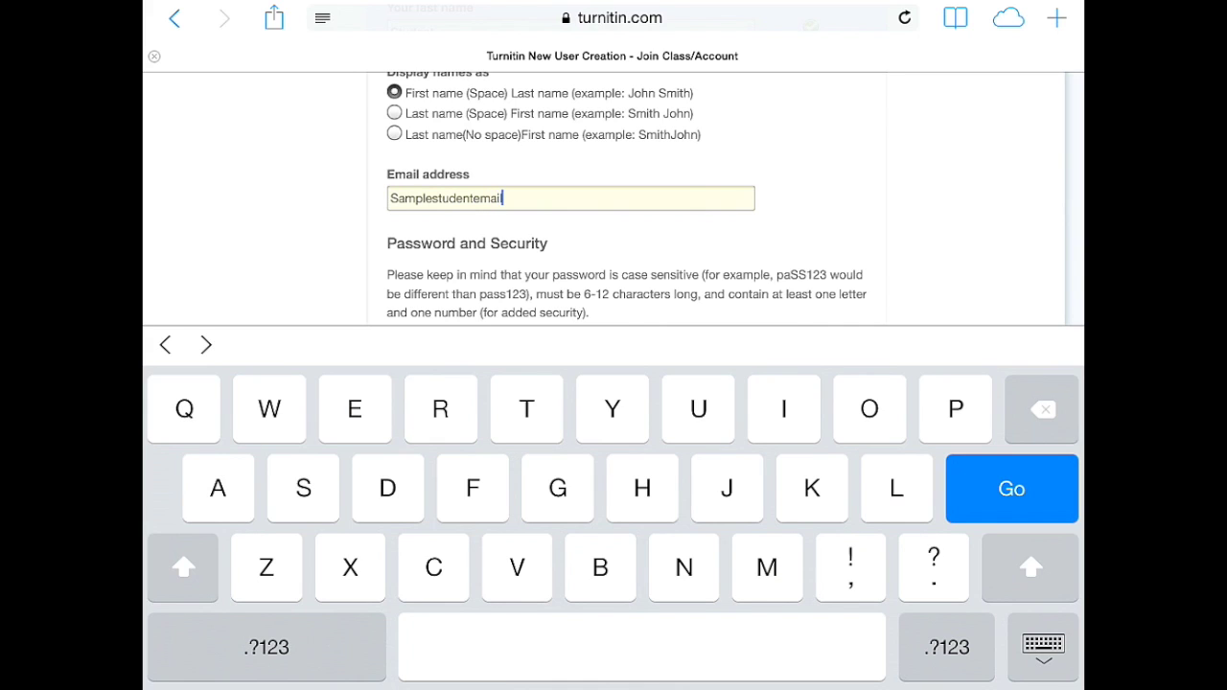
{"action": "left_click", "coordinate": [947, 647]}
{"action": "type", "text": "@"}
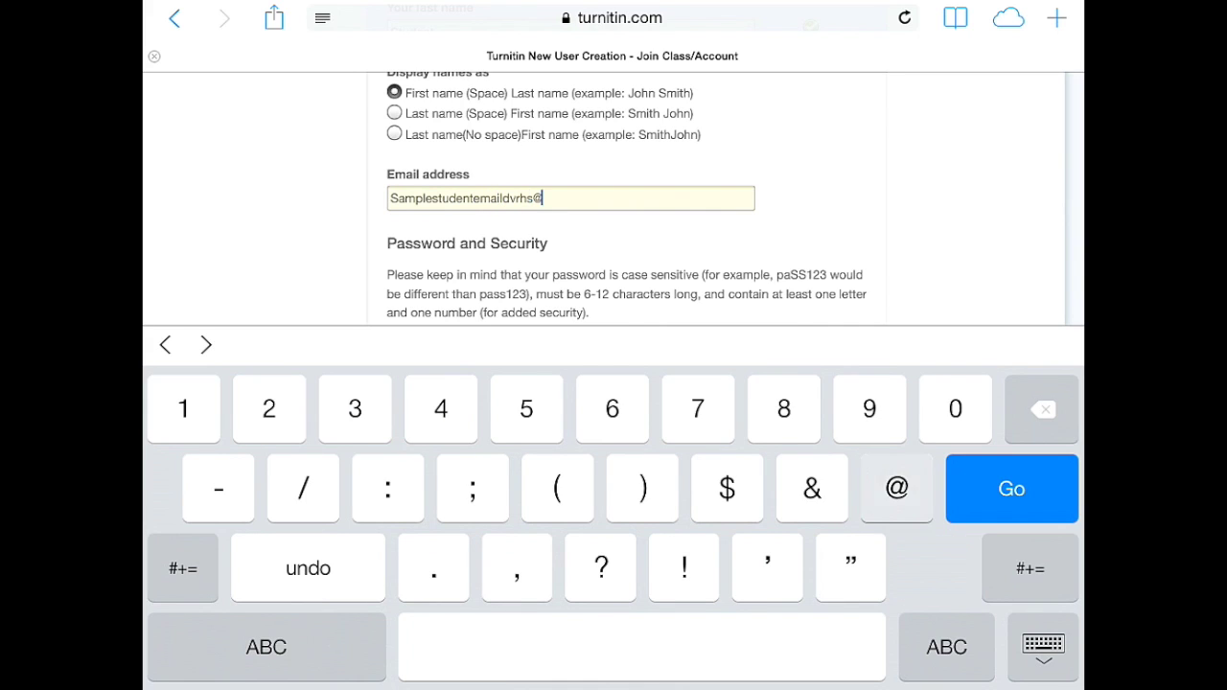
{"action": "type", "text": "ya"}
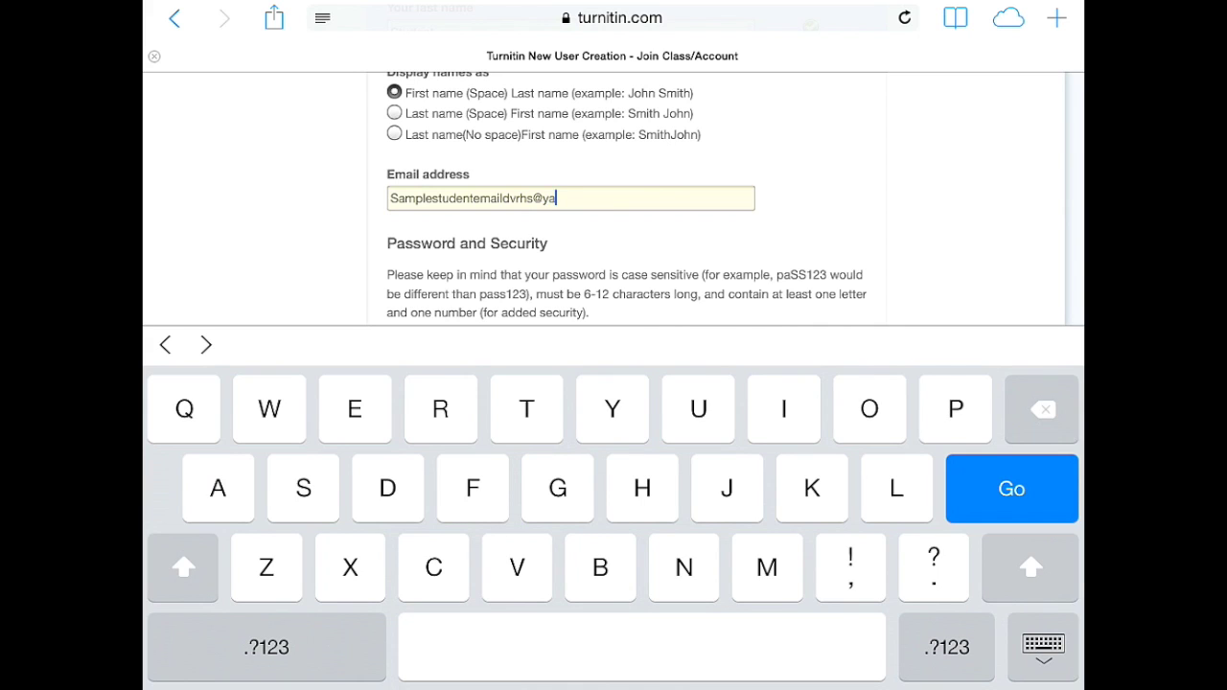
{"action": "type", "text": "hoo."}
{"action": "type", "text": "com"}
{"action": "key", "text": "Tab"}
{"action": "left_click", "coordinate": [571, 234]}
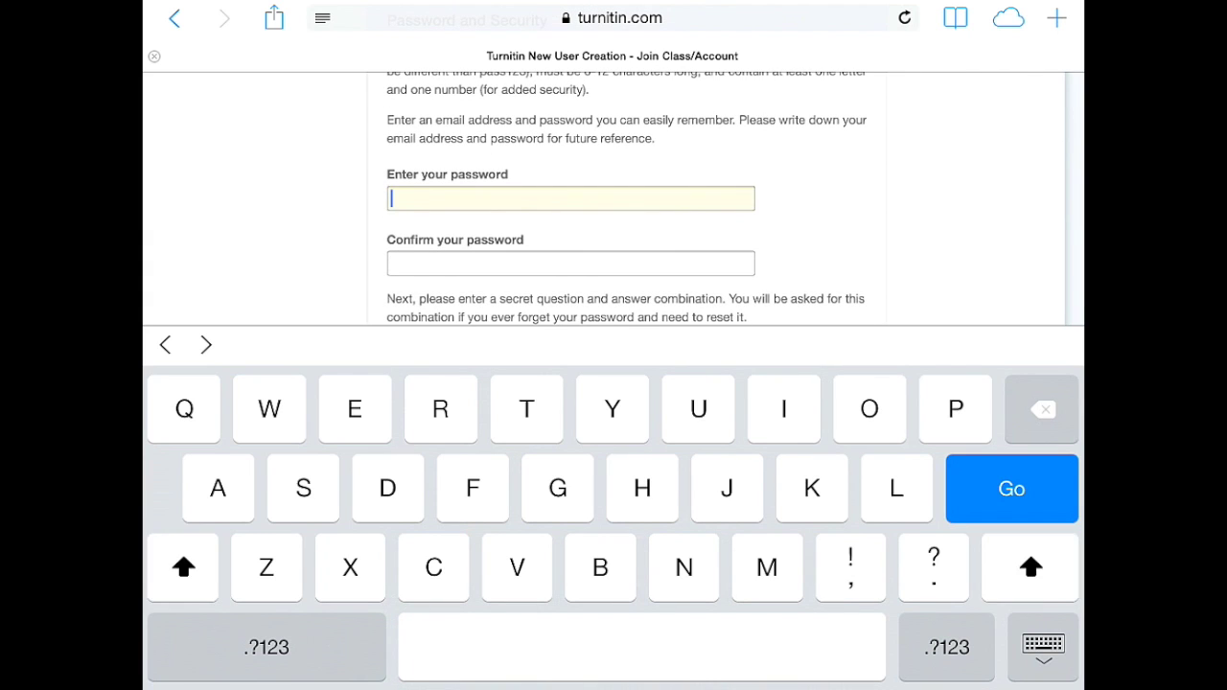
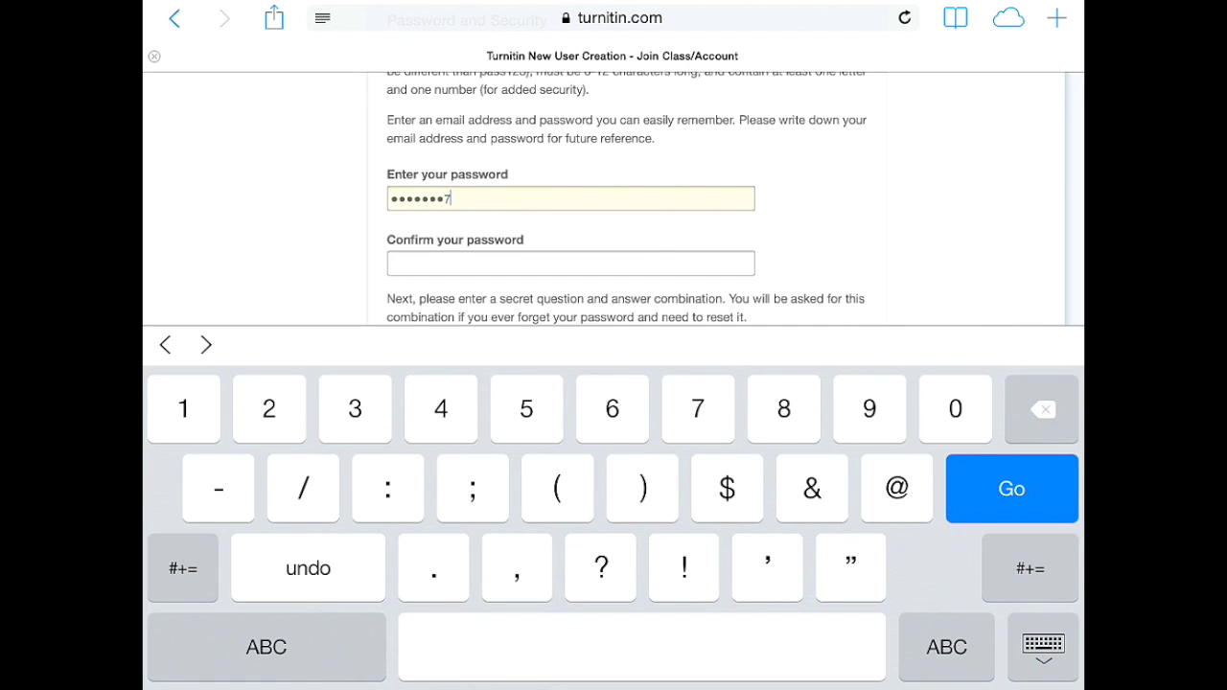
{"action": "left_click", "coordinate": [570, 263]}
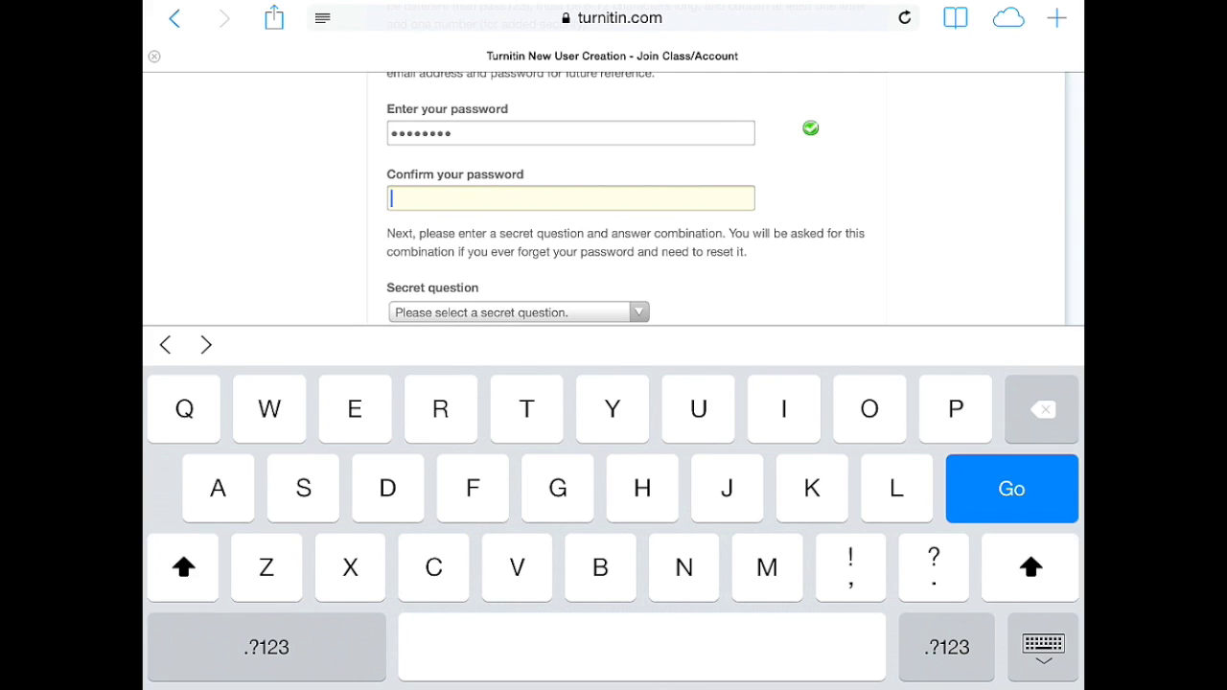
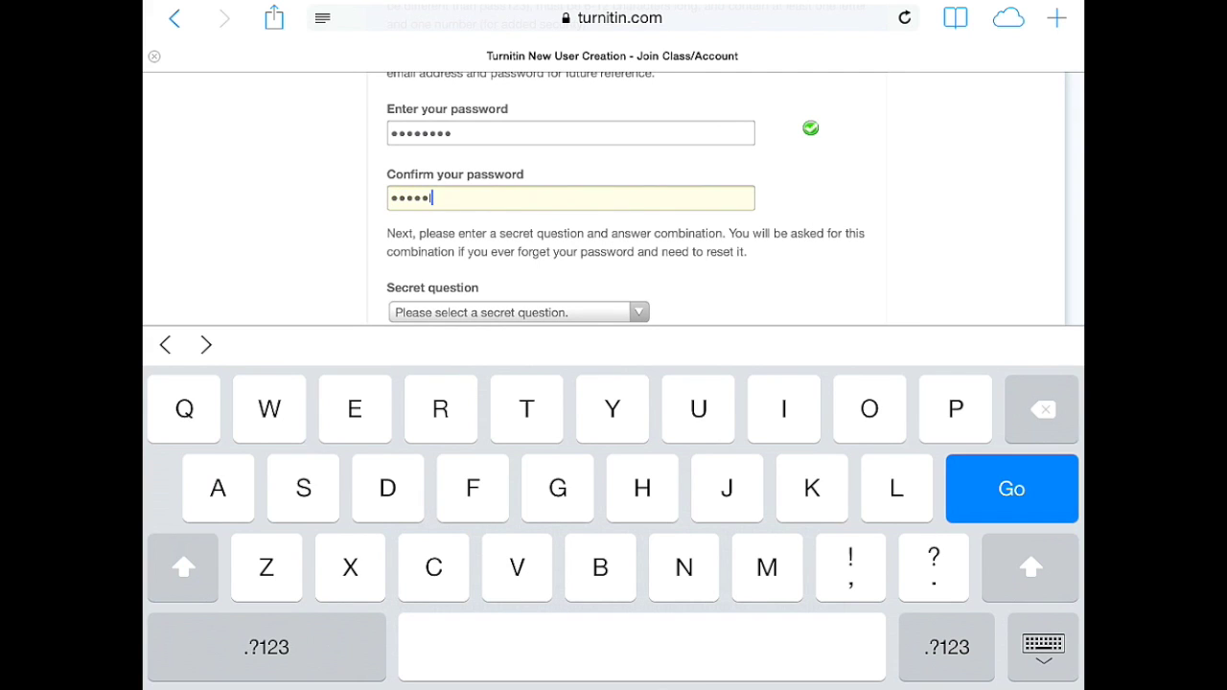
{"action": "left_click", "coordinate": [947, 647]}
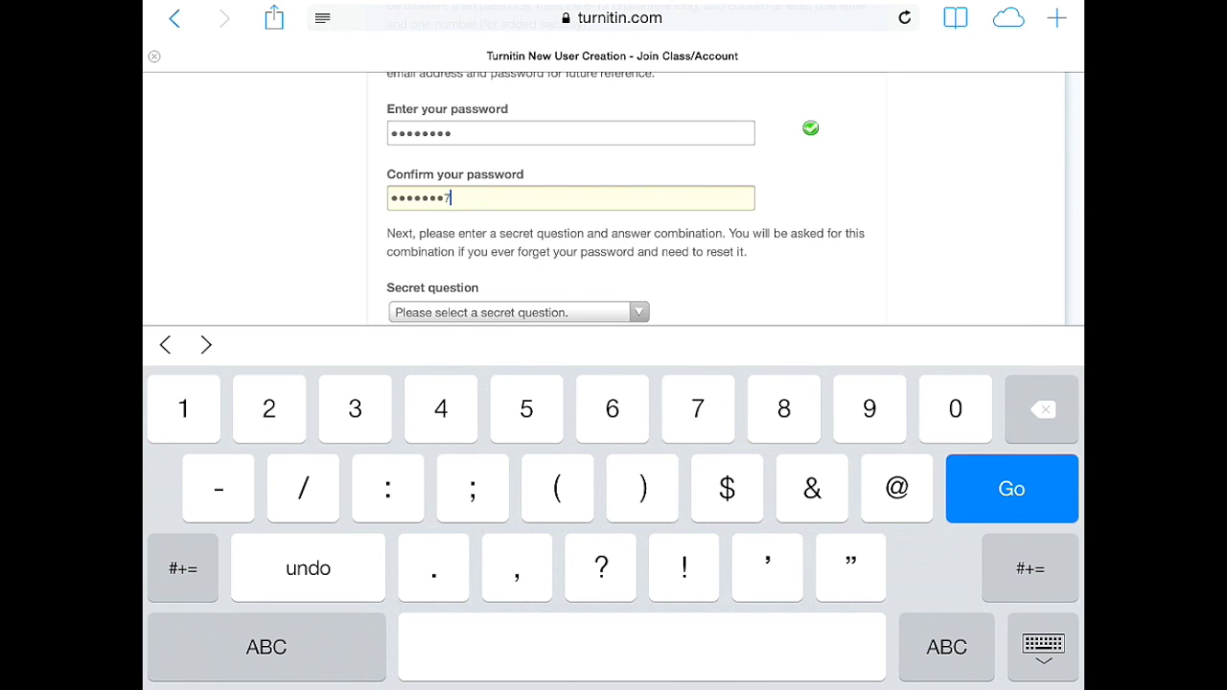
{"action": "scroll", "coordinate": [614, 198], "scroll_direction": "down", "scroll_amount": 3}
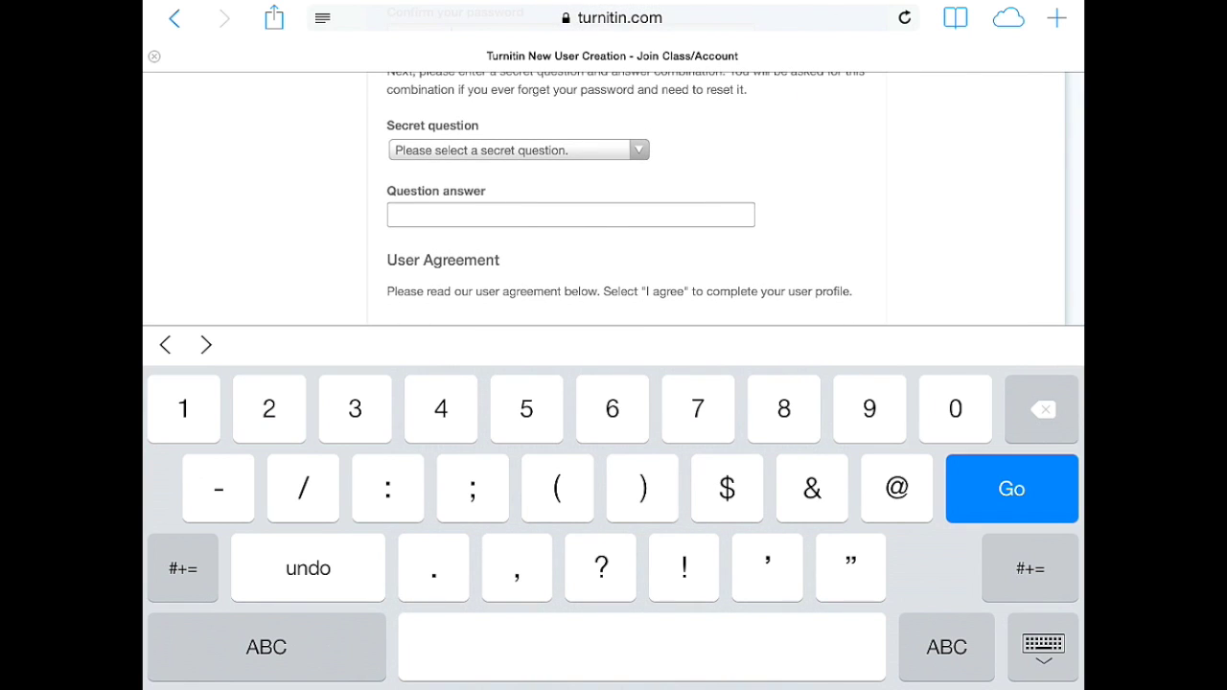
{"action": "left_click", "coordinate": [517, 149]}
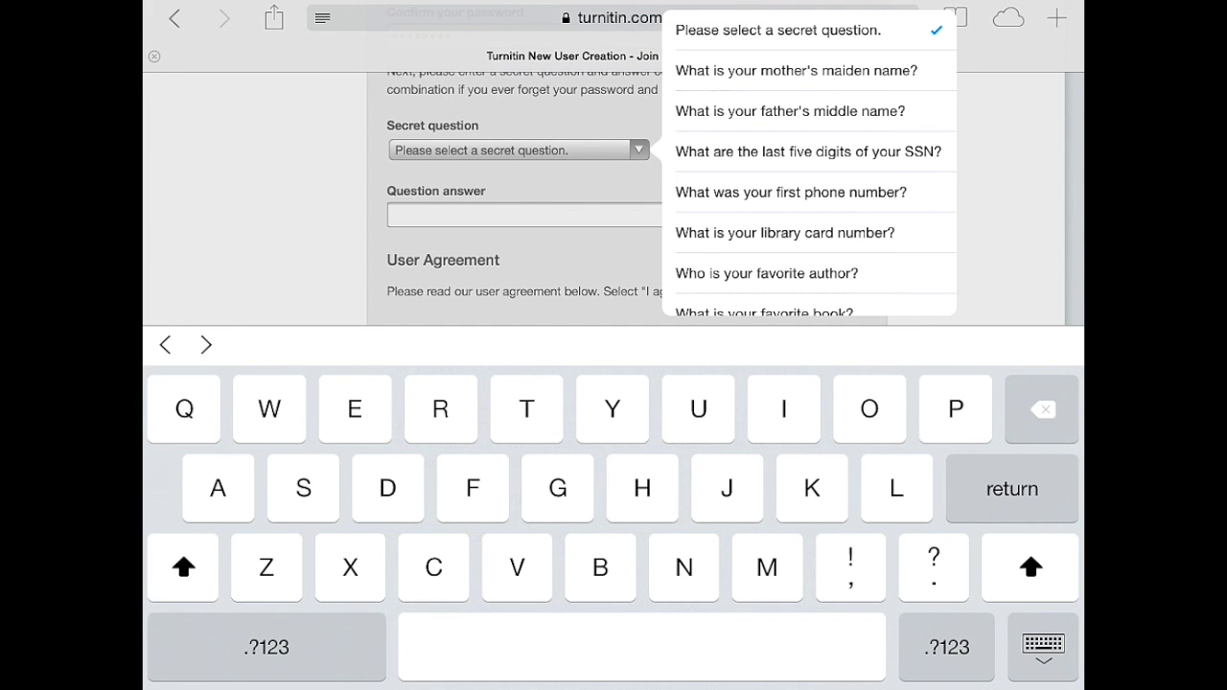
{"action": "left_click", "coordinate": [796, 70]}
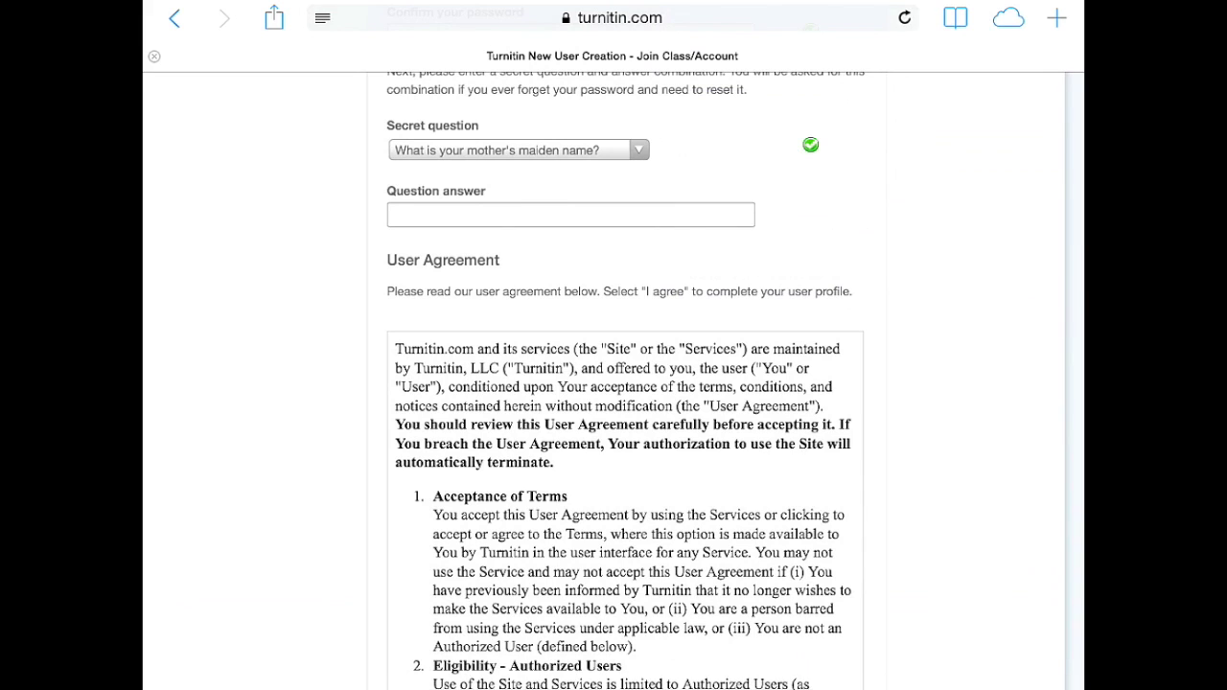
{"action": "left_click", "coordinate": [570, 215]}
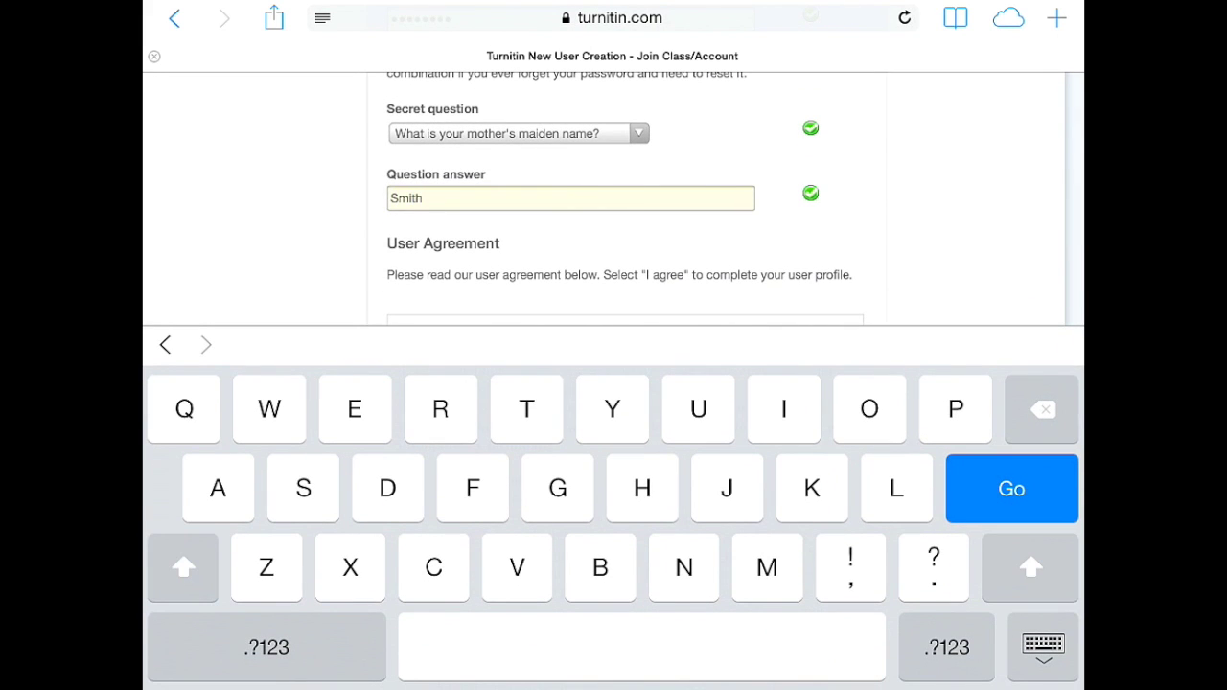
{"action": "scroll", "coordinate": [623, 239], "scroll_direction": "down", "scroll_amount": 2}
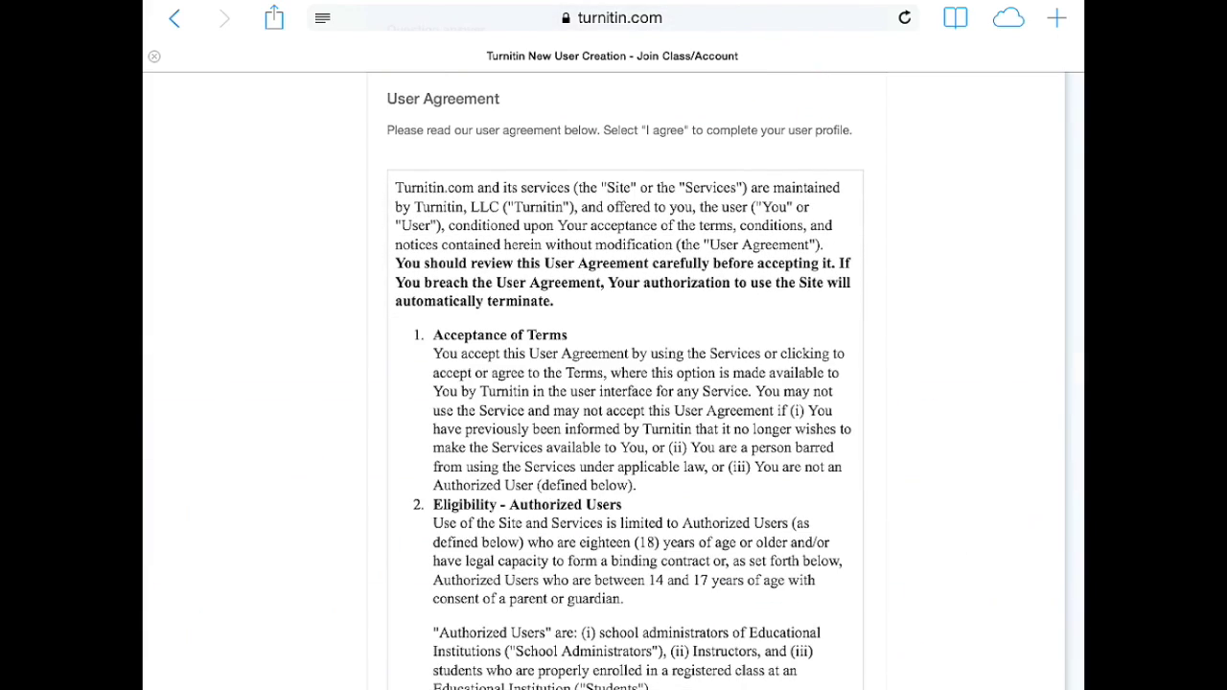
{"action": "scroll", "coordinate": [623, 383], "scroll_direction": "down", "scroll_amount": 4}
{"action": "scroll", "coordinate": [624, 384], "scroll_direction": "down", "scroll_amount": 3}
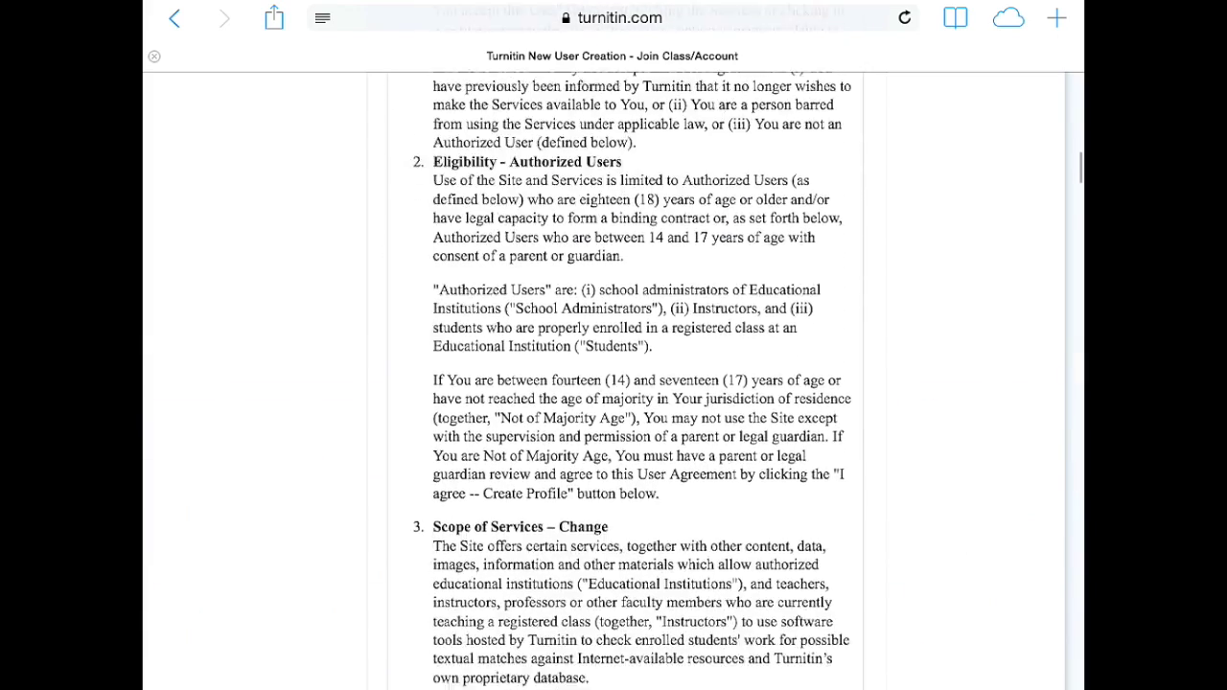
{"action": "scroll", "coordinate": [624, 384], "scroll_direction": "down", "scroll_amount": 2}
{"action": "scroll", "coordinate": [623, 383], "scroll_direction": "down", "scroll_amount": 3}
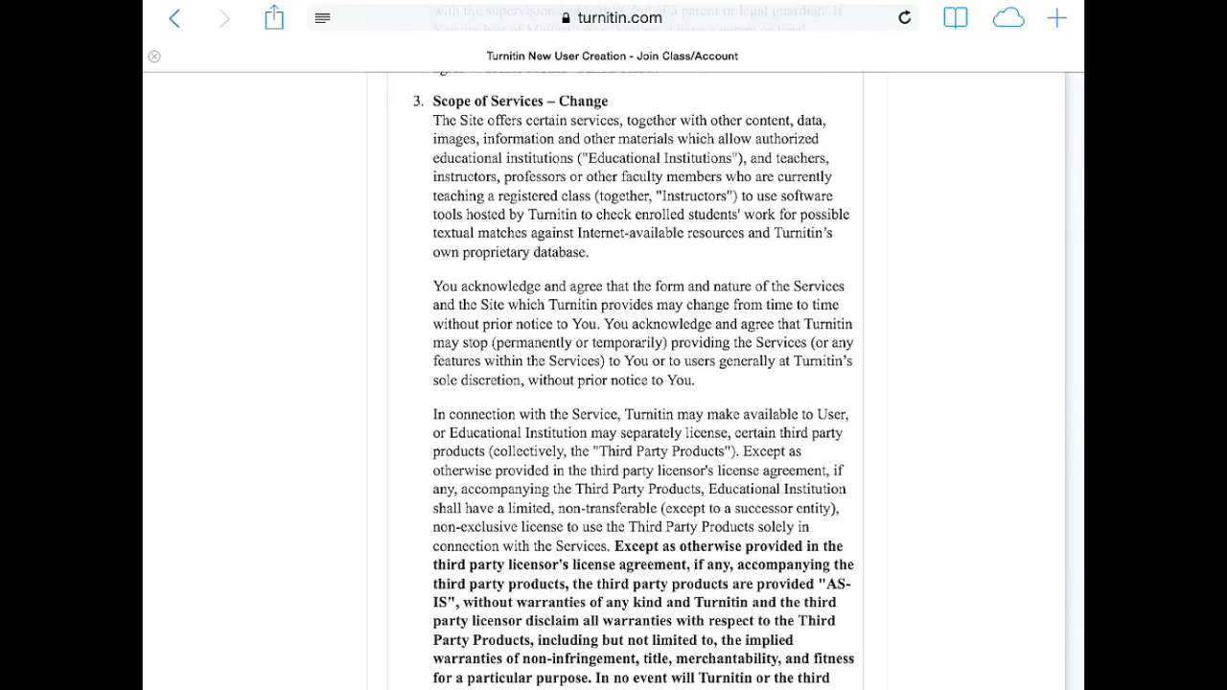
{"action": "scroll", "coordinate": [624, 383], "scroll_direction": "down", "scroll_amount": 3}
{"action": "scroll", "coordinate": [623, 383], "scroll_direction": "down", "scroll_amount": 3}
{"action": "scroll", "coordinate": [623, 383], "scroll_direction": "down", "scroll_amount": 3}
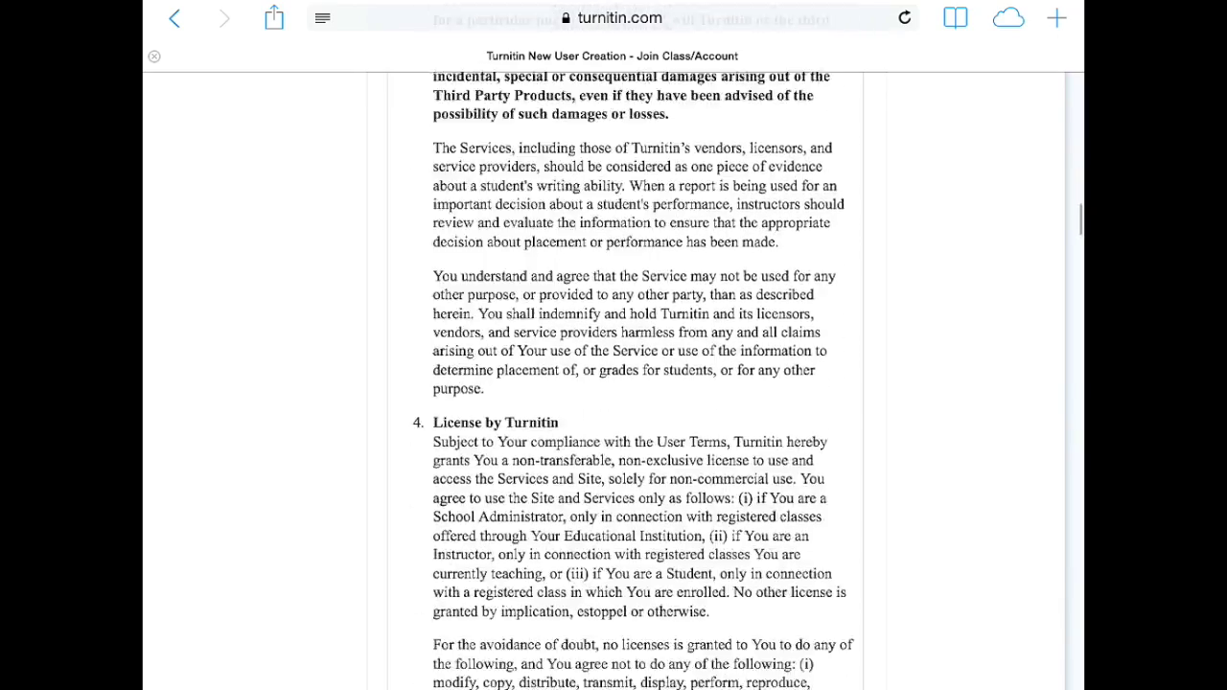
{"action": "scroll", "coordinate": [623, 383], "scroll_direction": "down", "scroll_amount": 2}
{"action": "scroll", "coordinate": [623, 383], "scroll_direction": "down", "scroll_amount": 3}
{"action": "scroll", "coordinate": [623, 383], "scroll_direction": "down", "scroll_amount": 3}
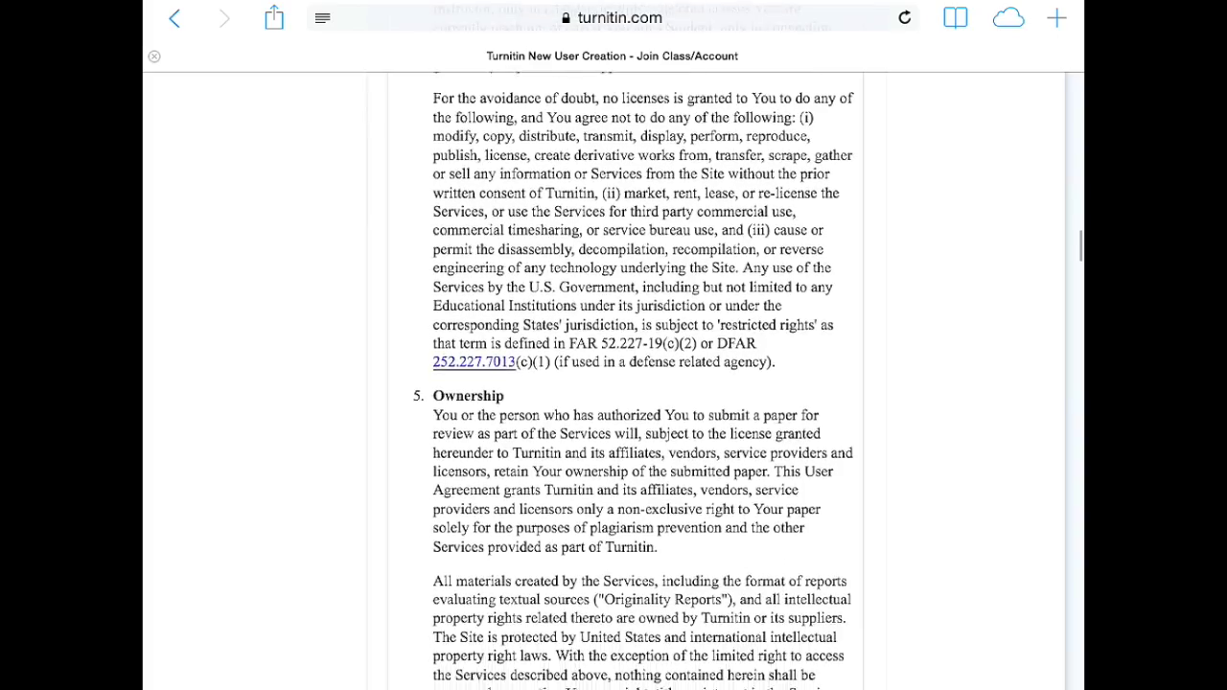
{"action": "scroll", "coordinate": [623, 384], "scroll_direction": "down", "scroll_amount": 5}
{"action": "scroll", "coordinate": [623, 384], "scroll_direction": "down", "scroll_amount": 3}
{"action": "scroll", "coordinate": [623, 383], "scroll_direction": "down", "scroll_amount": 3}
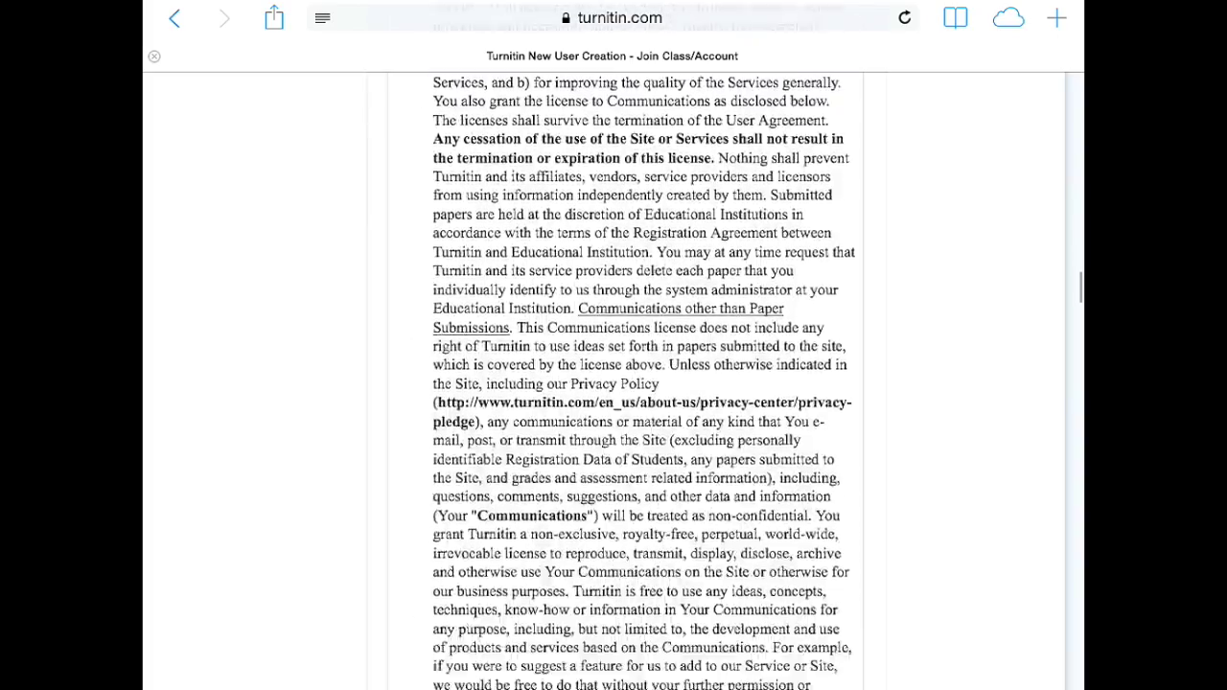
{"action": "scroll", "coordinate": [624, 383], "scroll_direction": "down", "scroll_amount": 2}
{"action": "scroll", "coordinate": [624, 383], "scroll_direction": "down", "scroll_amount": 2}
{"action": "scroll", "coordinate": [623, 383], "scroll_direction": "down", "scroll_amount": 4}
{"action": "scroll", "coordinate": [623, 383], "scroll_direction": "down", "scroll_amount": 1}
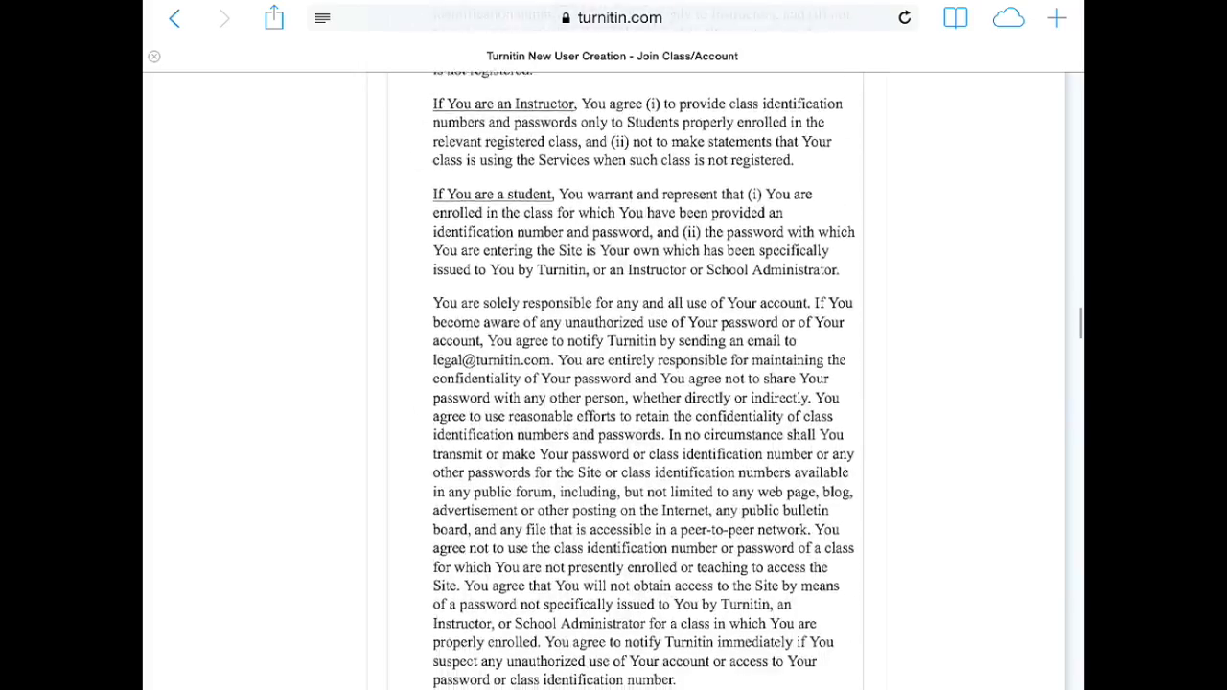
{"action": "scroll", "coordinate": [623, 383], "scroll_direction": "down", "scroll_amount": 4}
{"action": "scroll", "coordinate": [623, 384], "scroll_direction": "down", "scroll_amount": 3}
{"action": "scroll", "coordinate": [623, 383], "scroll_direction": "down", "scroll_amount": 2}
{"action": "scroll", "coordinate": [623, 383], "scroll_direction": "down", "scroll_amount": 3}
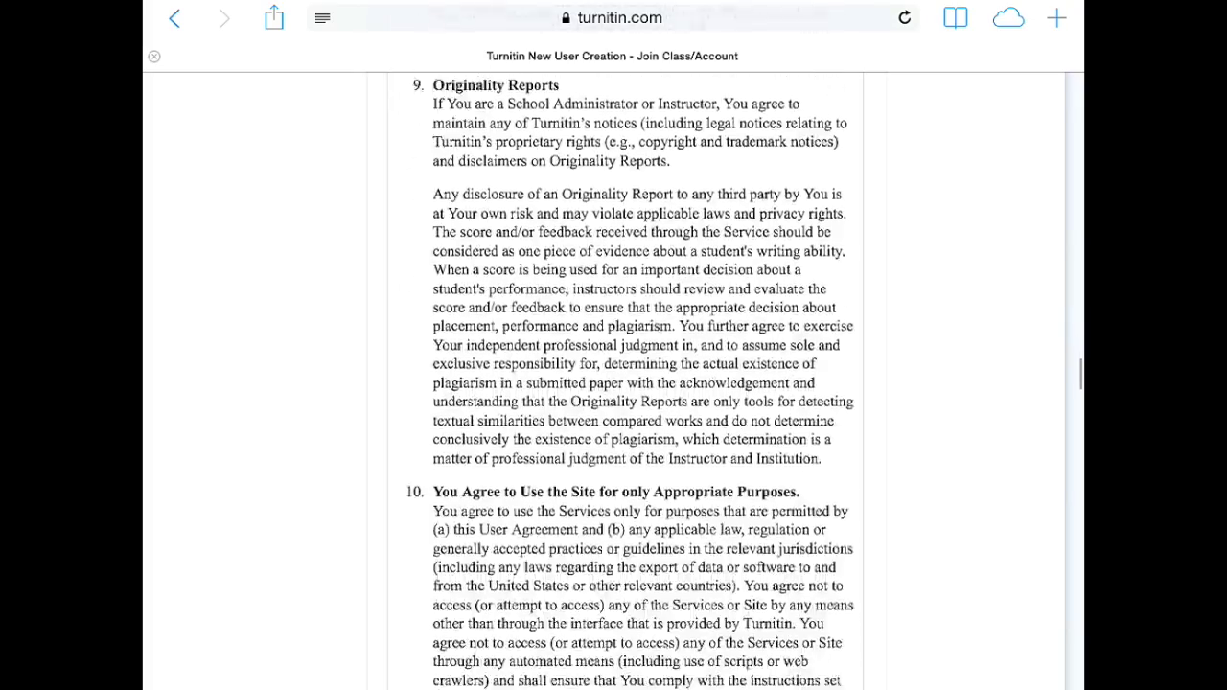
{"action": "scroll", "coordinate": [623, 384], "scroll_direction": "down", "scroll_amount": 3}
{"action": "scroll", "coordinate": [624, 384], "scroll_direction": "down", "scroll_amount": 3}
{"action": "scroll", "coordinate": [623, 383], "scroll_direction": "down", "scroll_amount": 2}
{"action": "scroll", "coordinate": [623, 383], "scroll_direction": "down", "scroll_amount": 2}
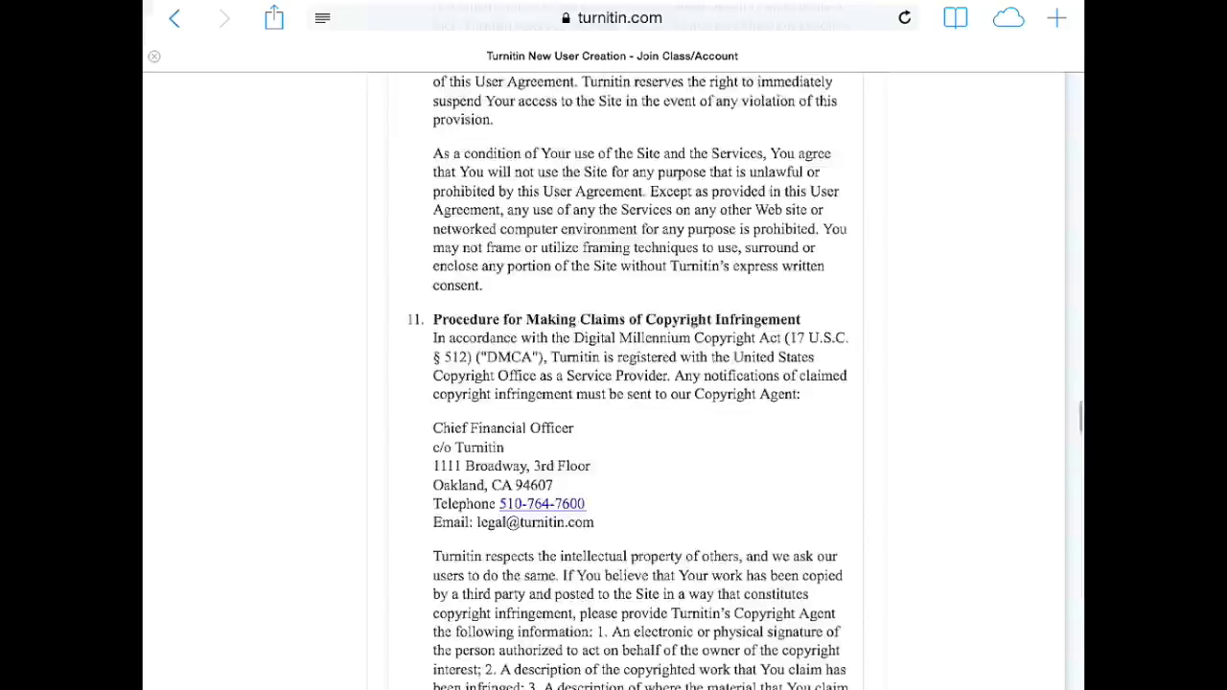
{"action": "scroll", "coordinate": [623, 383], "scroll_direction": "down", "scroll_amount": 5}
{"action": "scroll", "coordinate": [623, 383], "scroll_direction": "down", "scroll_amount": 1}
{"action": "scroll", "coordinate": [623, 383], "scroll_direction": "down", "scroll_amount": 5}
{"action": "scroll", "coordinate": [623, 384], "scroll_direction": "down", "scroll_amount": 2}
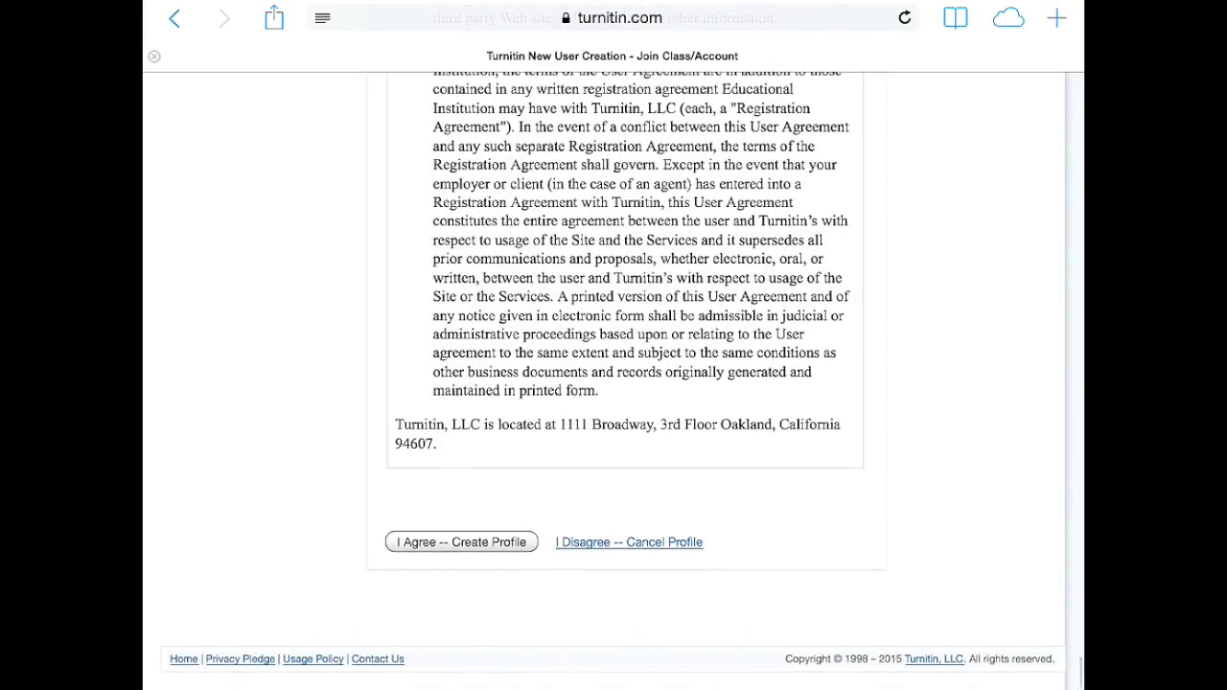
Accept the user agreement with "I Agree -- Create Profile"
{"action": "left_click", "coordinate": [627, 541]}
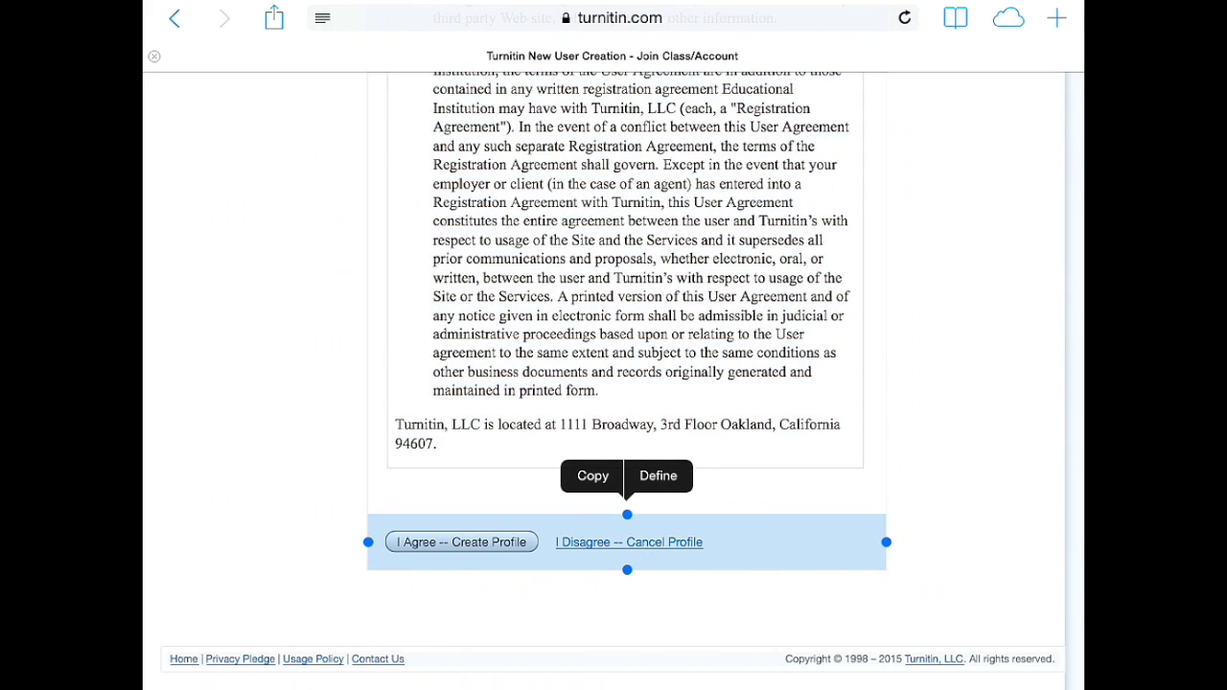
{"action": "left_click", "coordinate": [461, 542]}
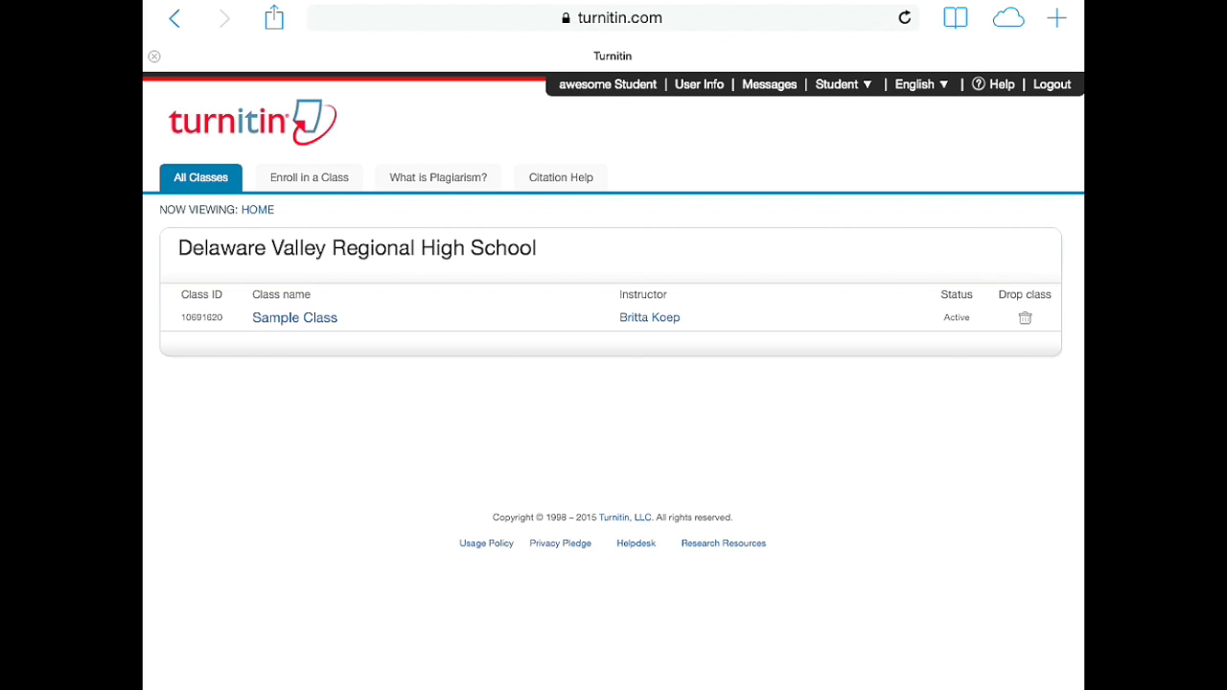
Open the Enroll in a Class page from its tab
{"action": "left_click", "coordinate": [309, 177]}
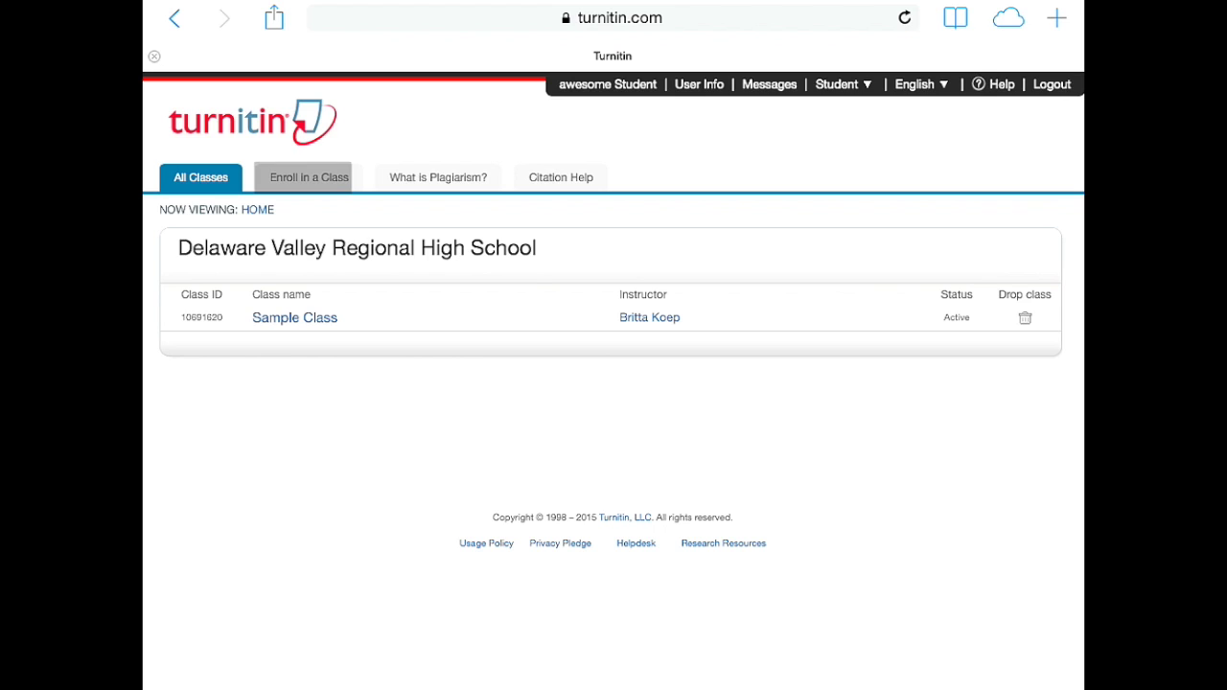
{"action": "left_click", "coordinate": [309, 279]}
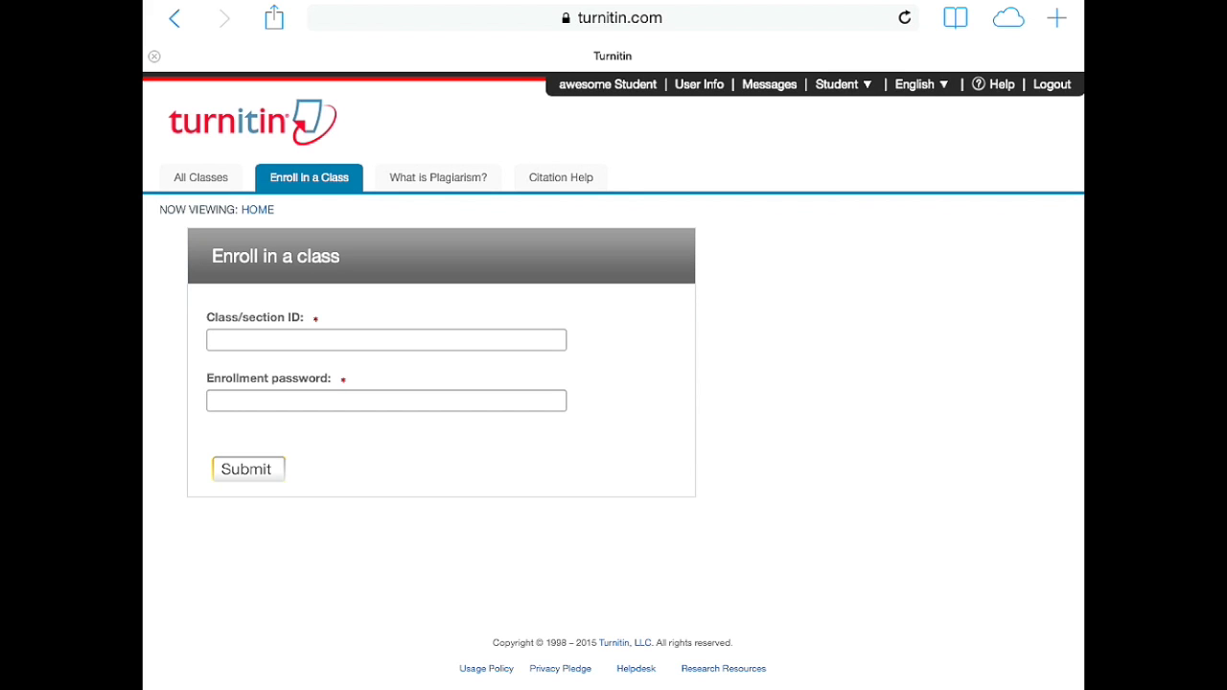
{"action": "left_click", "coordinate": [386, 340]}
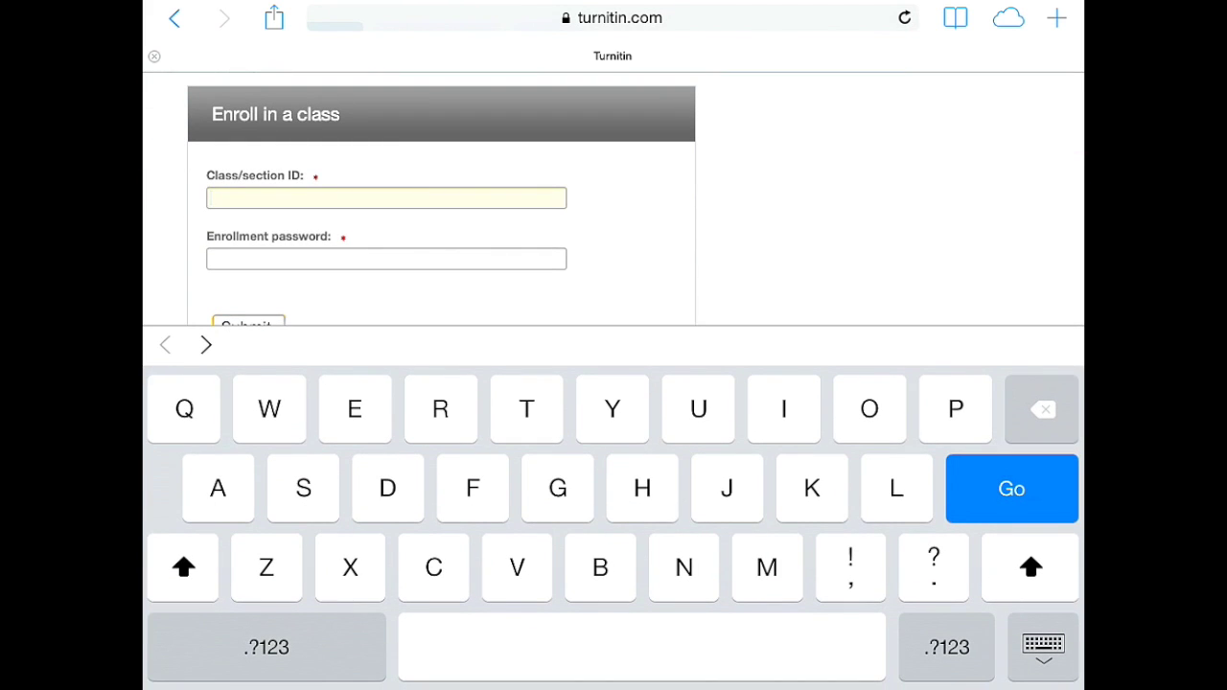
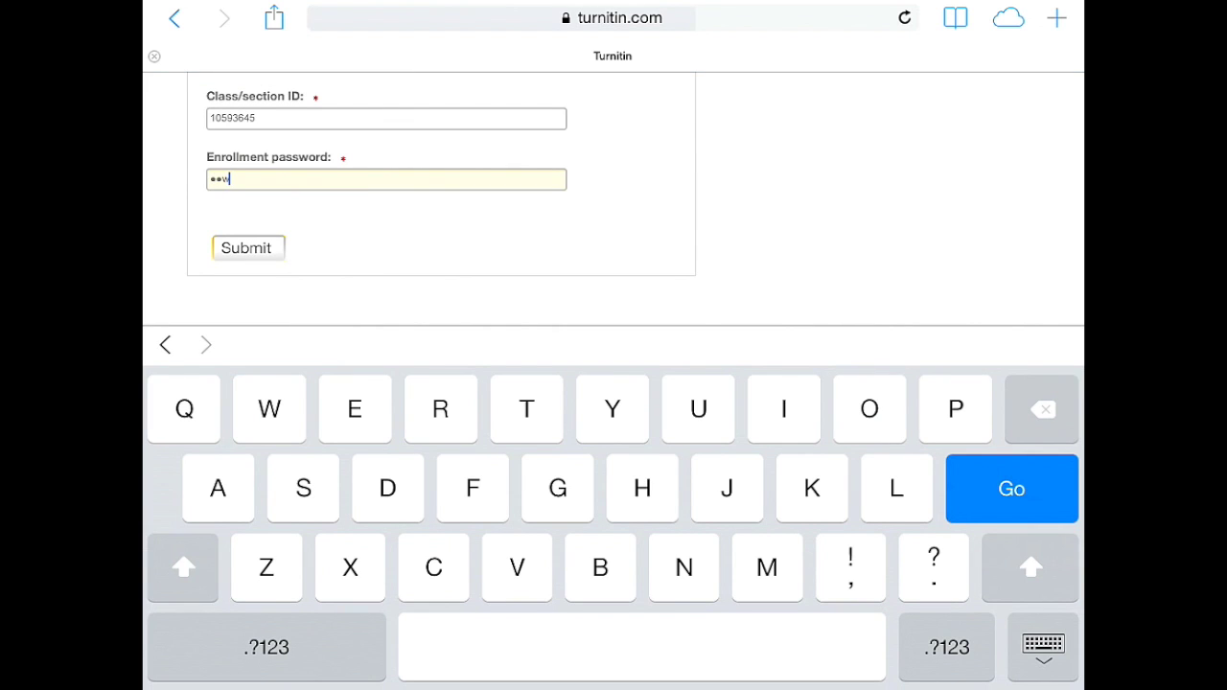
{"action": "key", "text": "Return"}
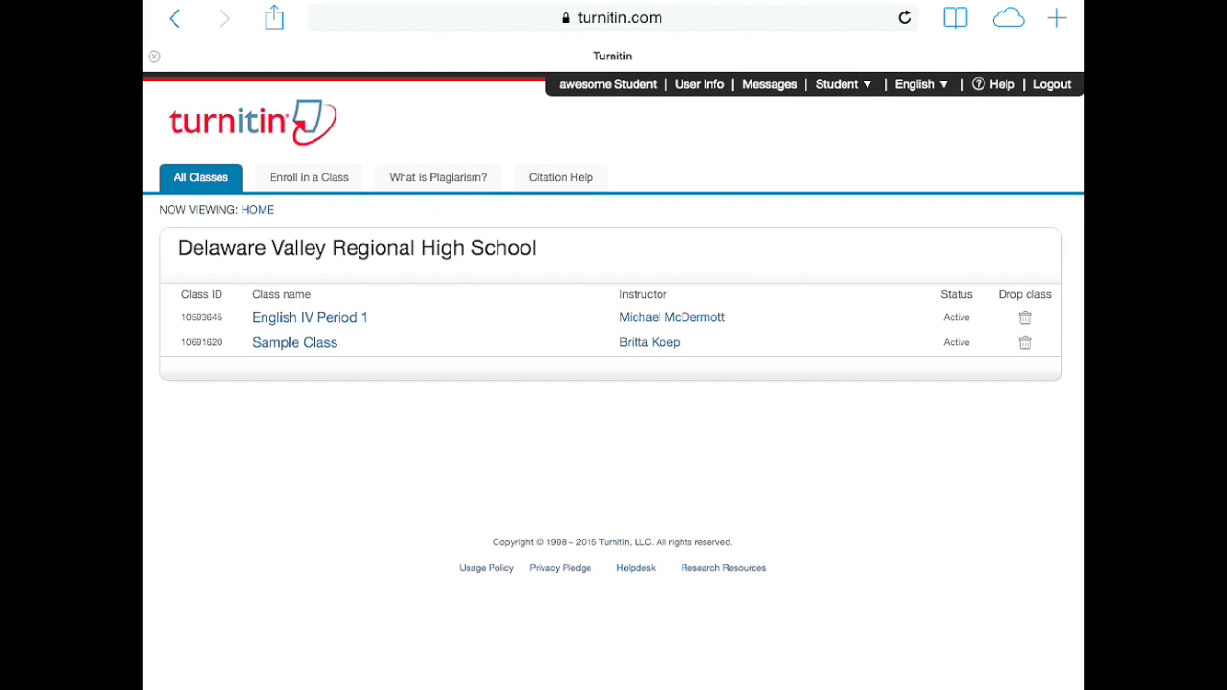
Open the English IV Period 1 class from the class list
{"action": "left_click", "coordinate": [309, 318]}
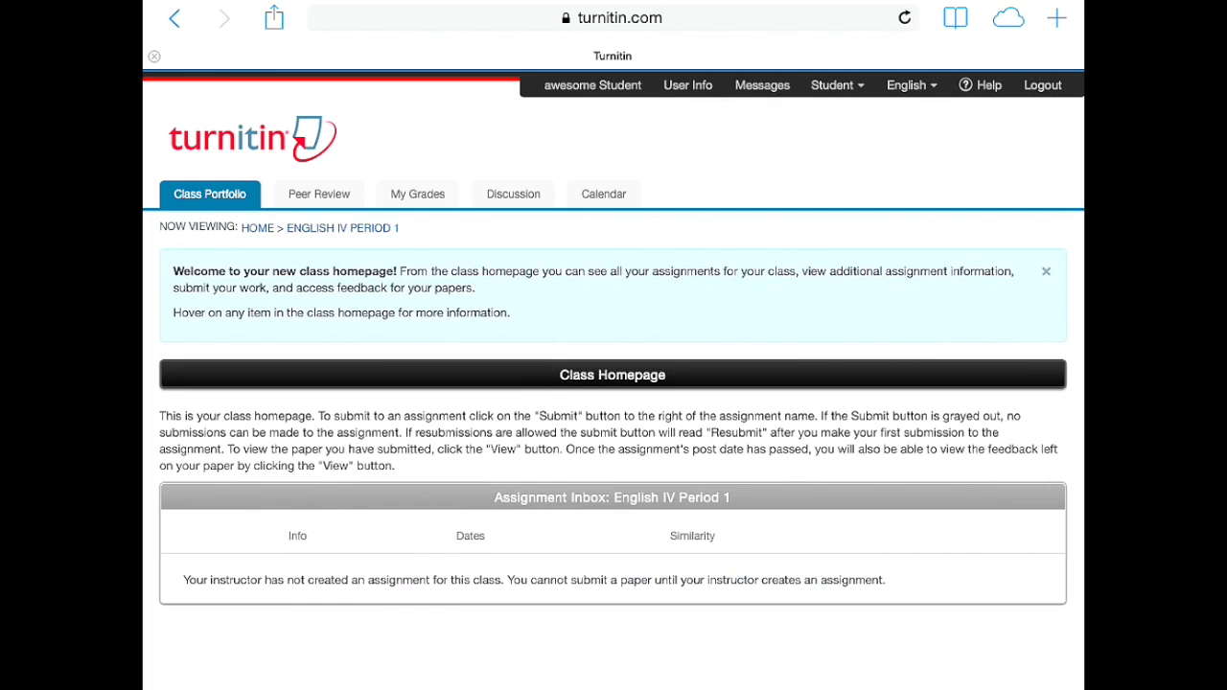